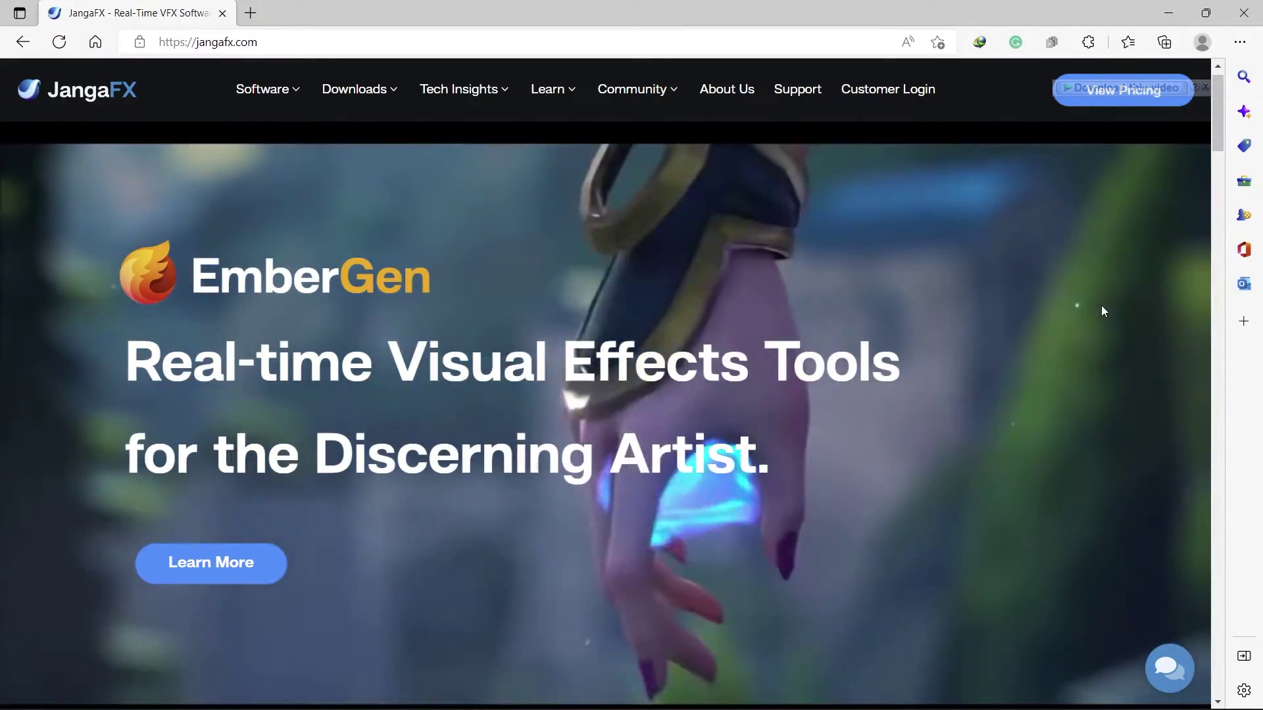
- Look over the JangaFX home page and open the Download Free VDB Assets page
scroll(1211, 192, down, 8)
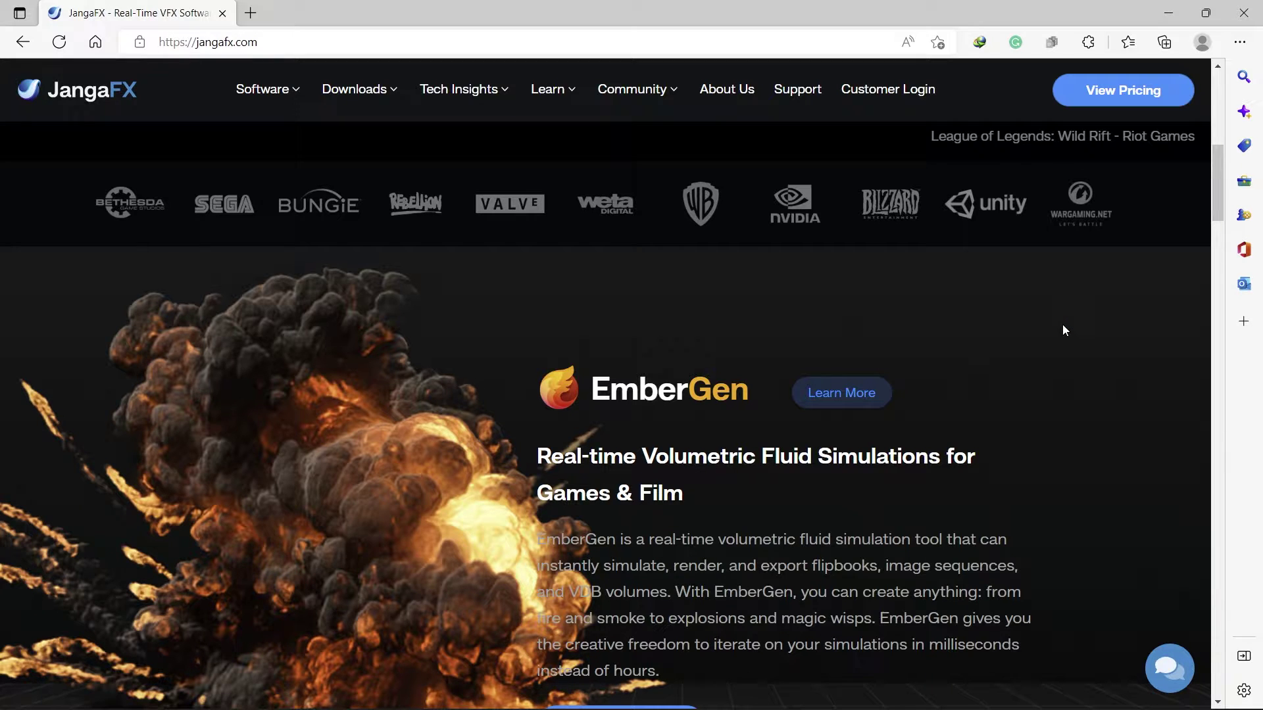
scroll(1063, 324, down, 15)
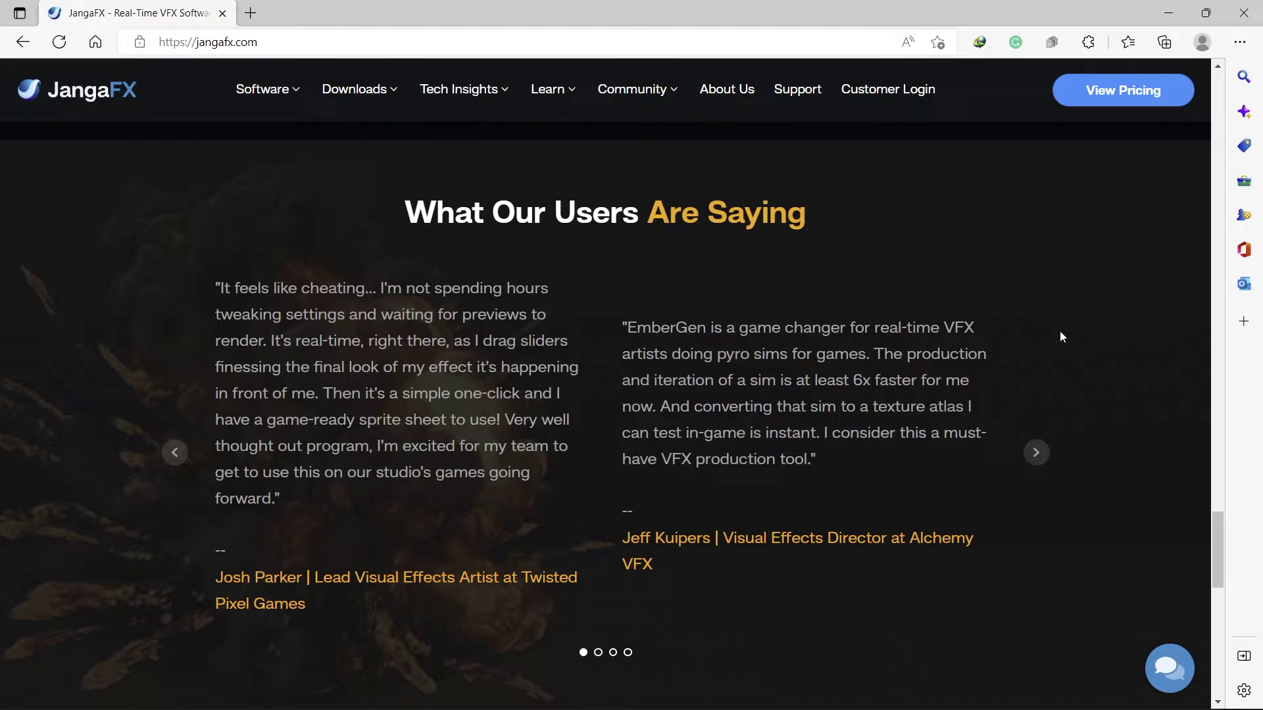
mouse_move(391, 100)
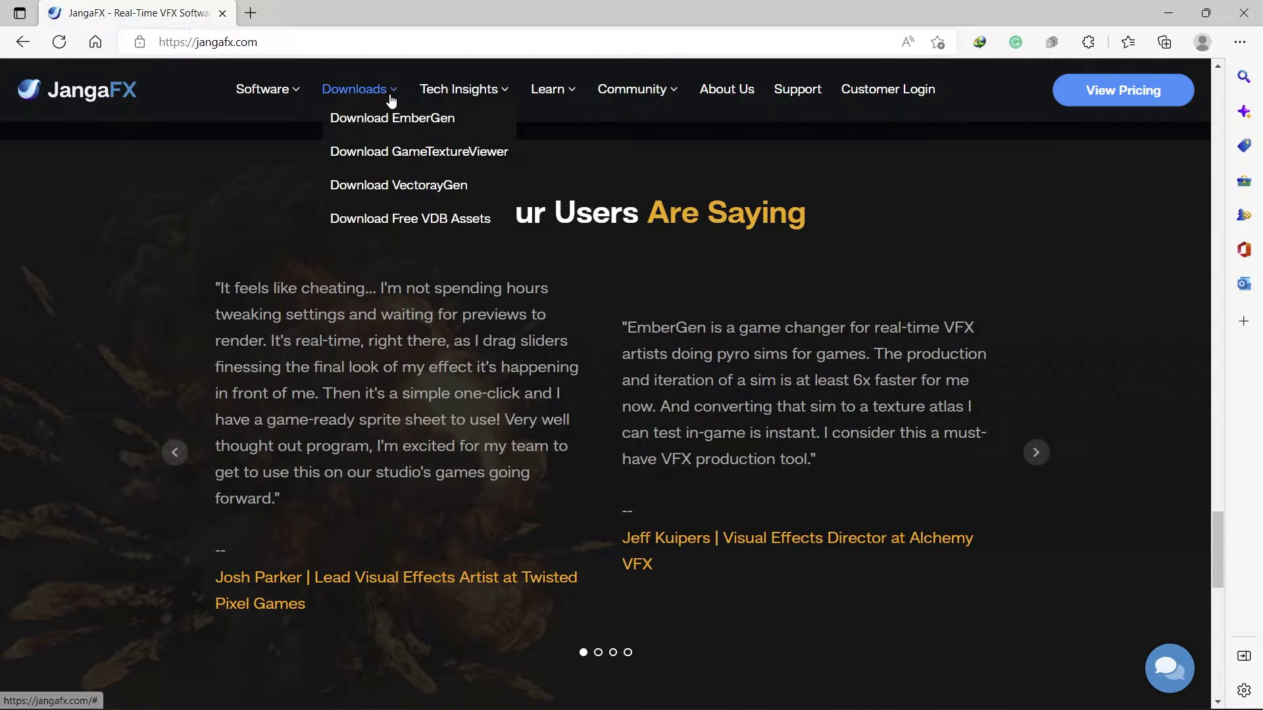
click(416, 224)
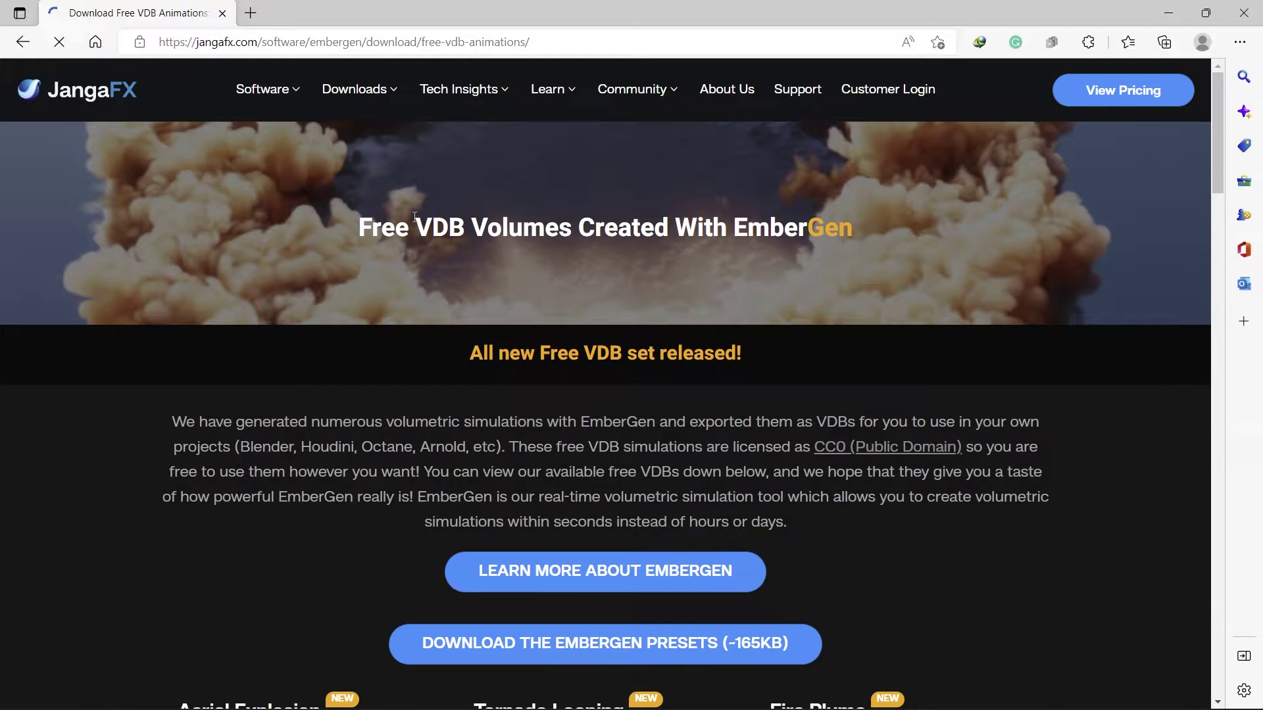
- Examine the available free EmberGen VDB animations, their previews, file sizes and frame counts, down to the Mid-Air Explosion row
scroll(933, 376, down, 10)
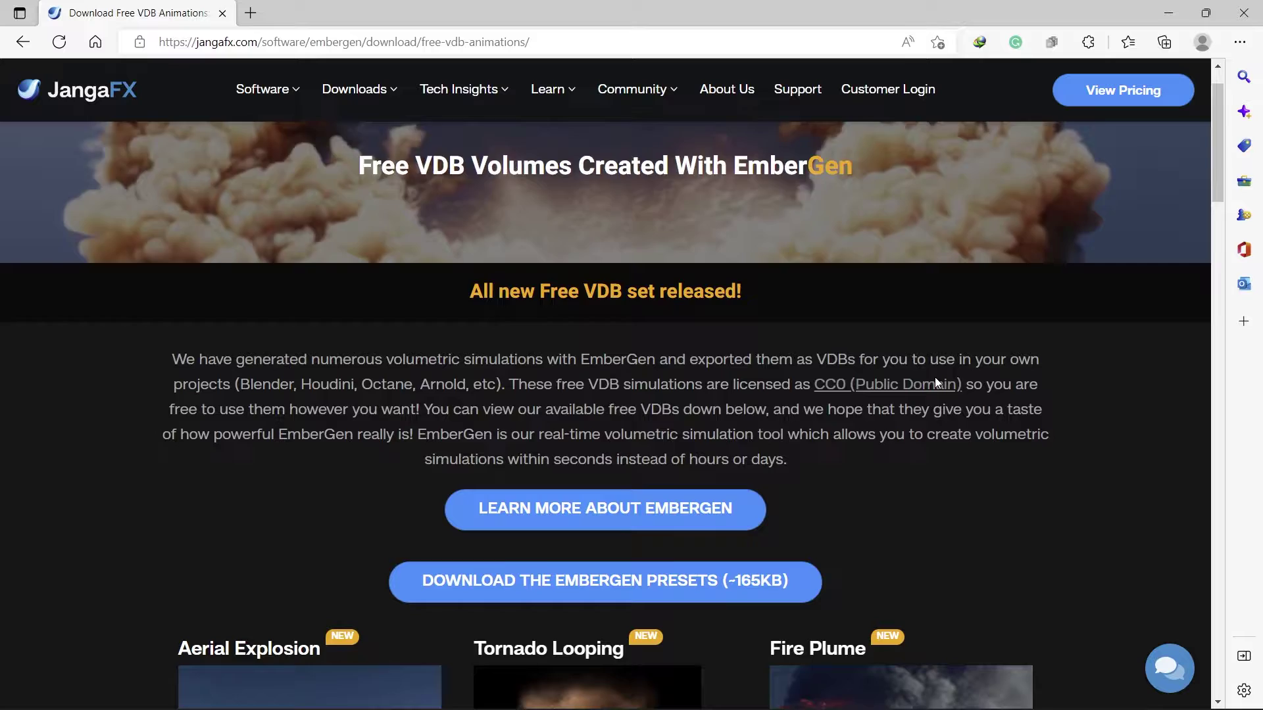
scroll(1019, 454, down, 2)
scroll(954, 439, up, 1)
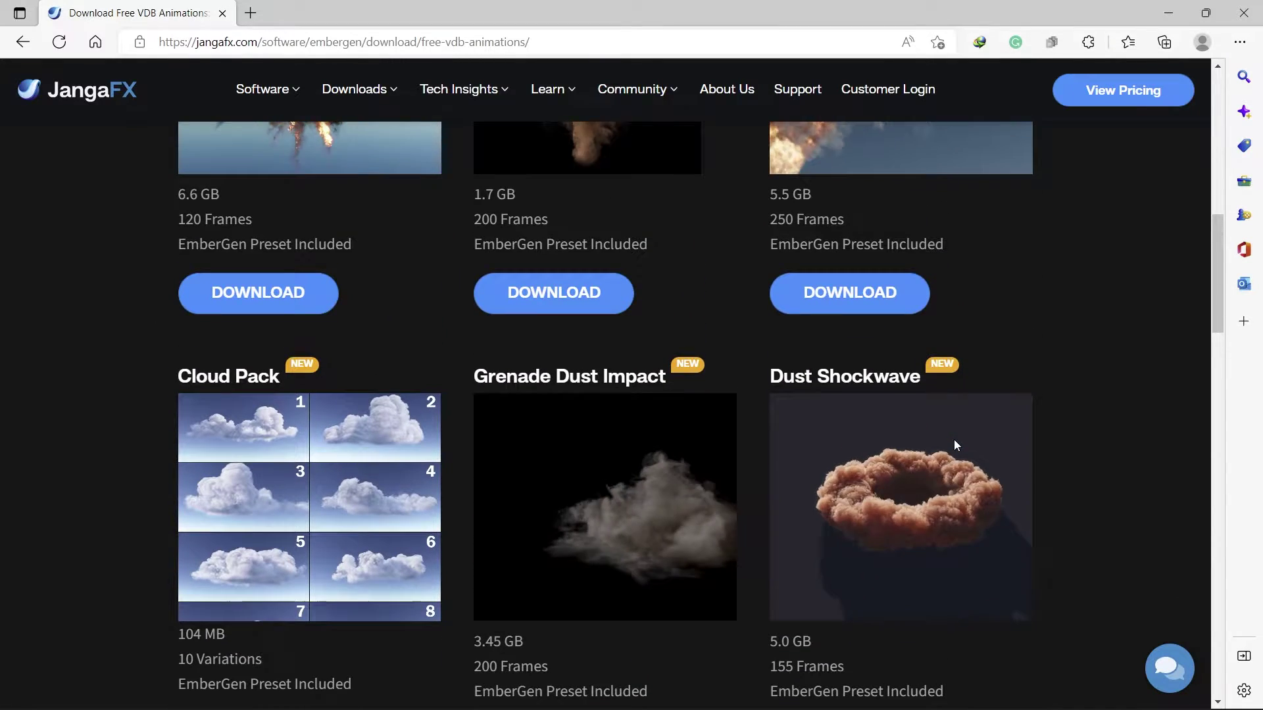
scroll(1007, 342, up, 4)
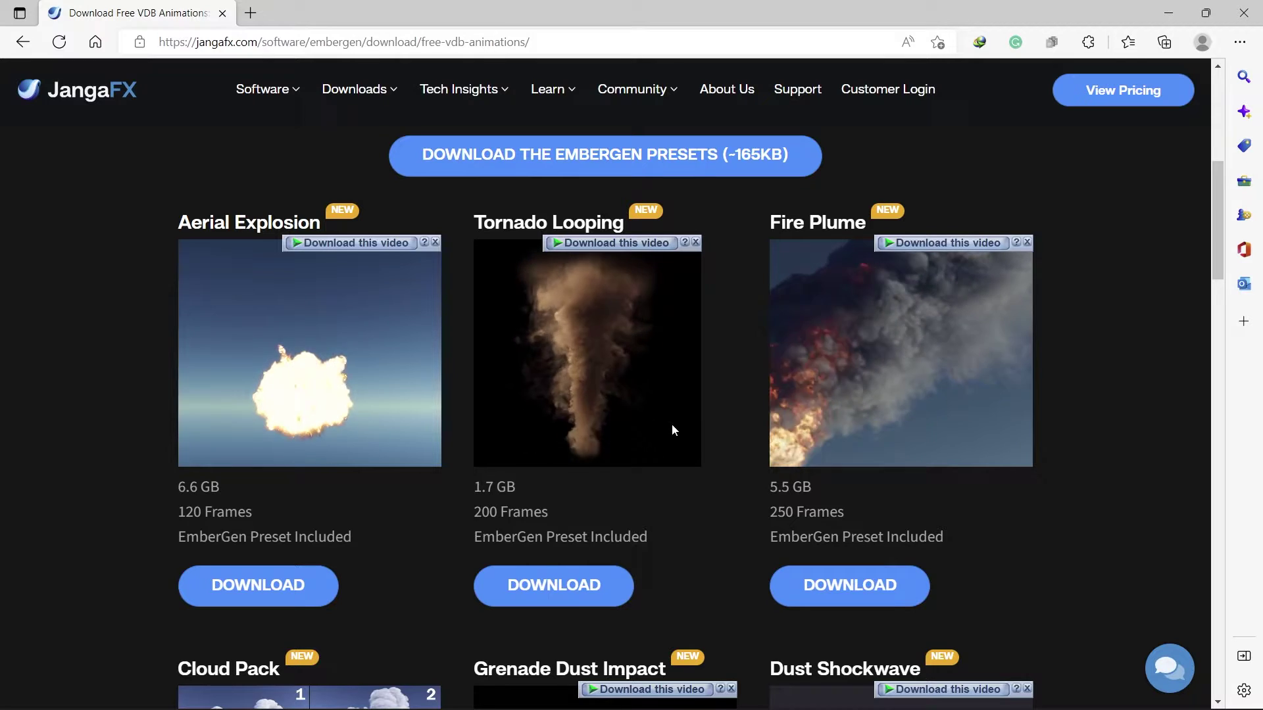
scroll(850, 446, down, 3)
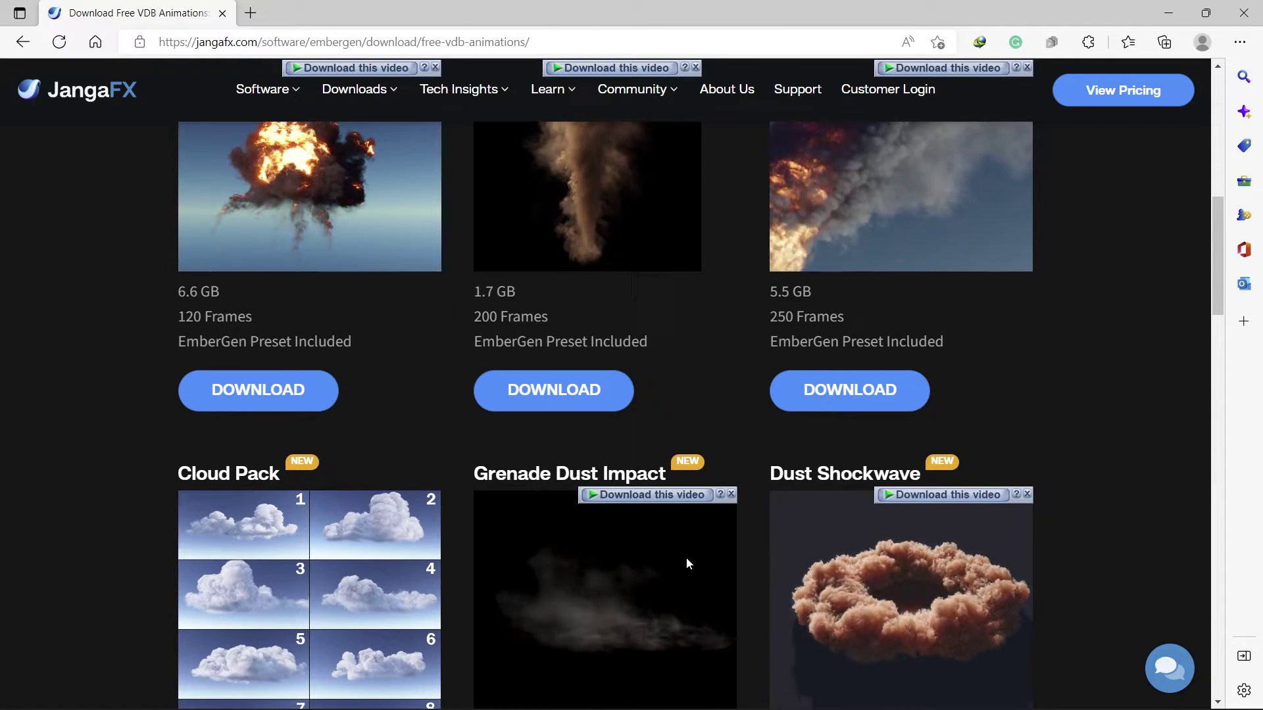
scroll(570, 592, down, 2)
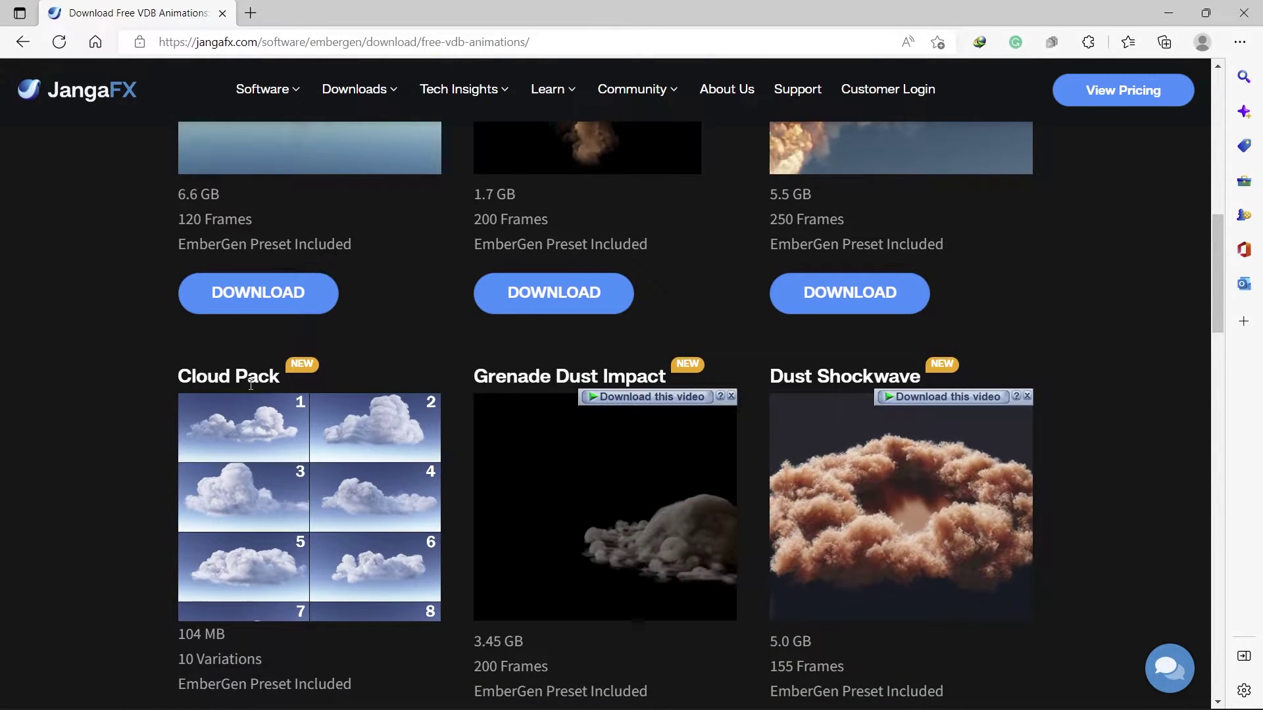
scroll(574, 486, down, 2)
scroll(574, 485, down, 7)
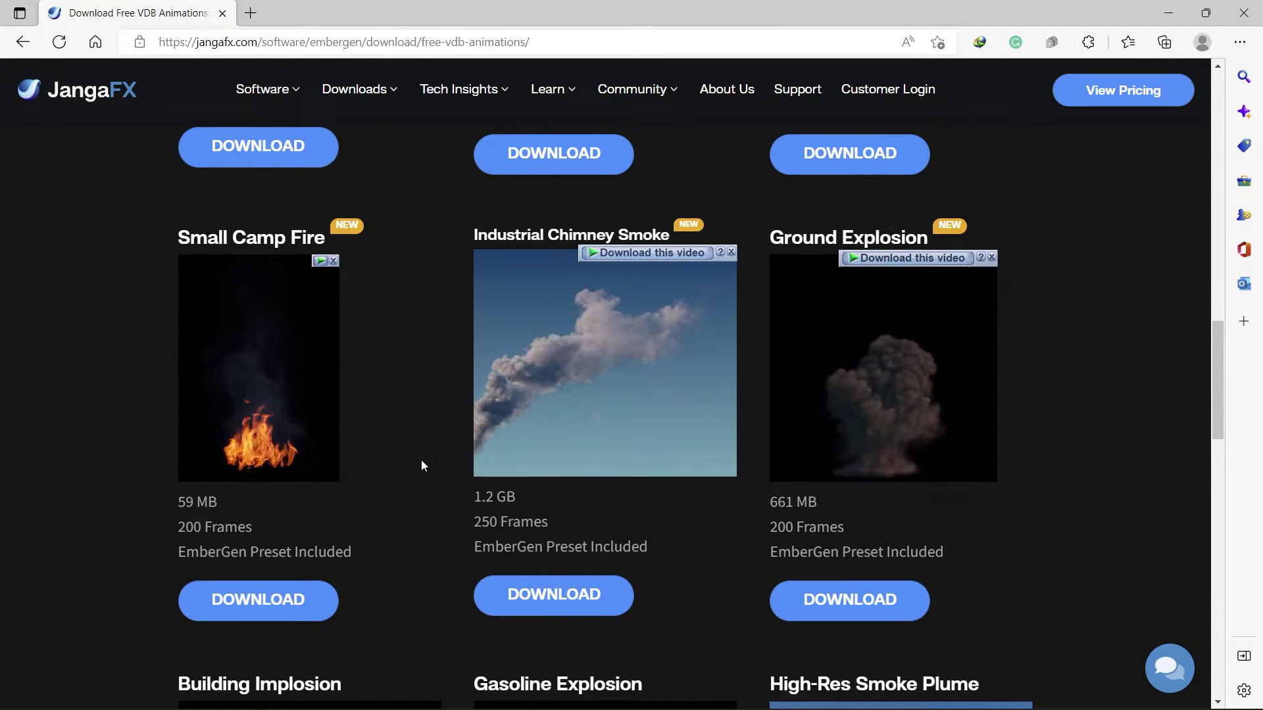
scroll(645, 534, down, 6)
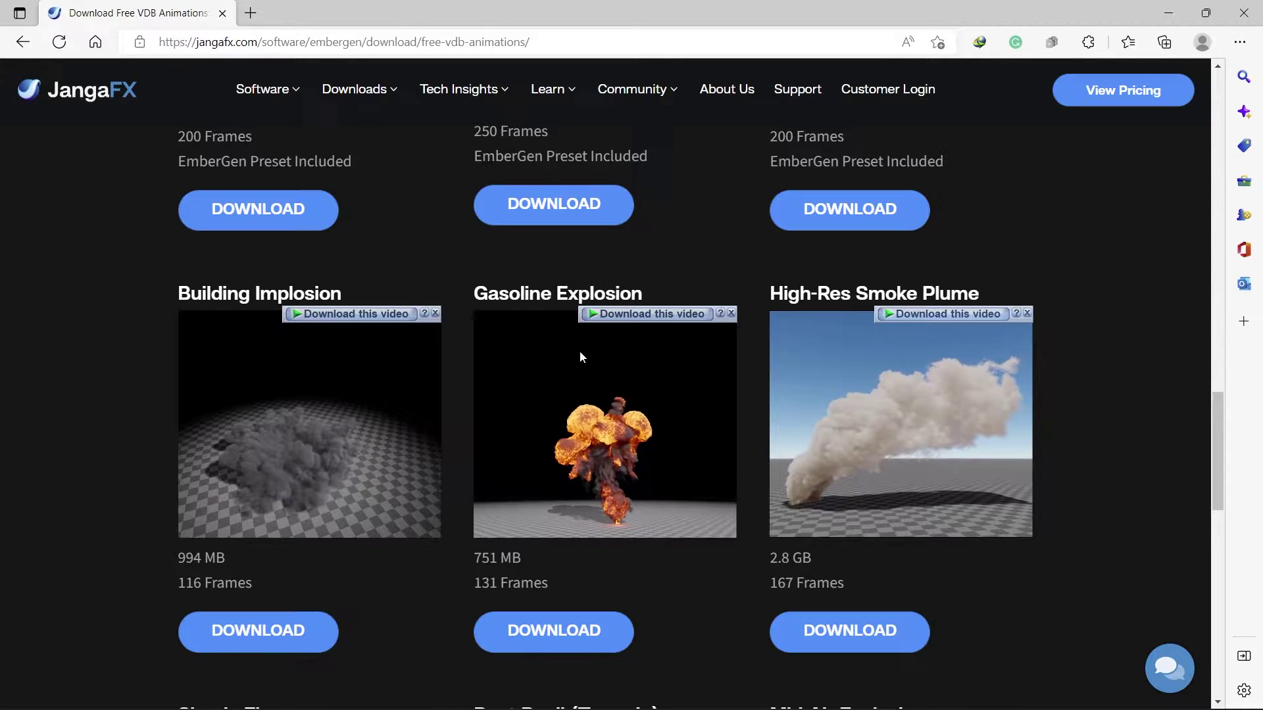
scroll(671, 472, down, 3)
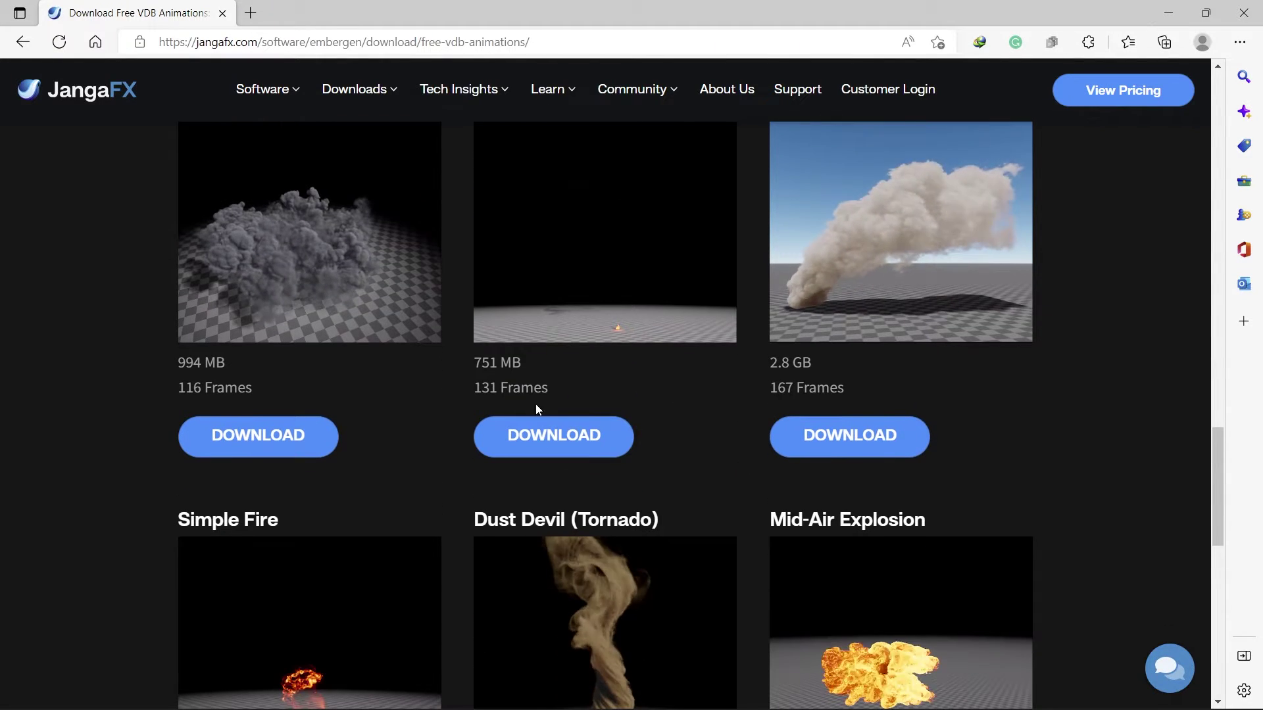
scroll(741, 605, down, 3)
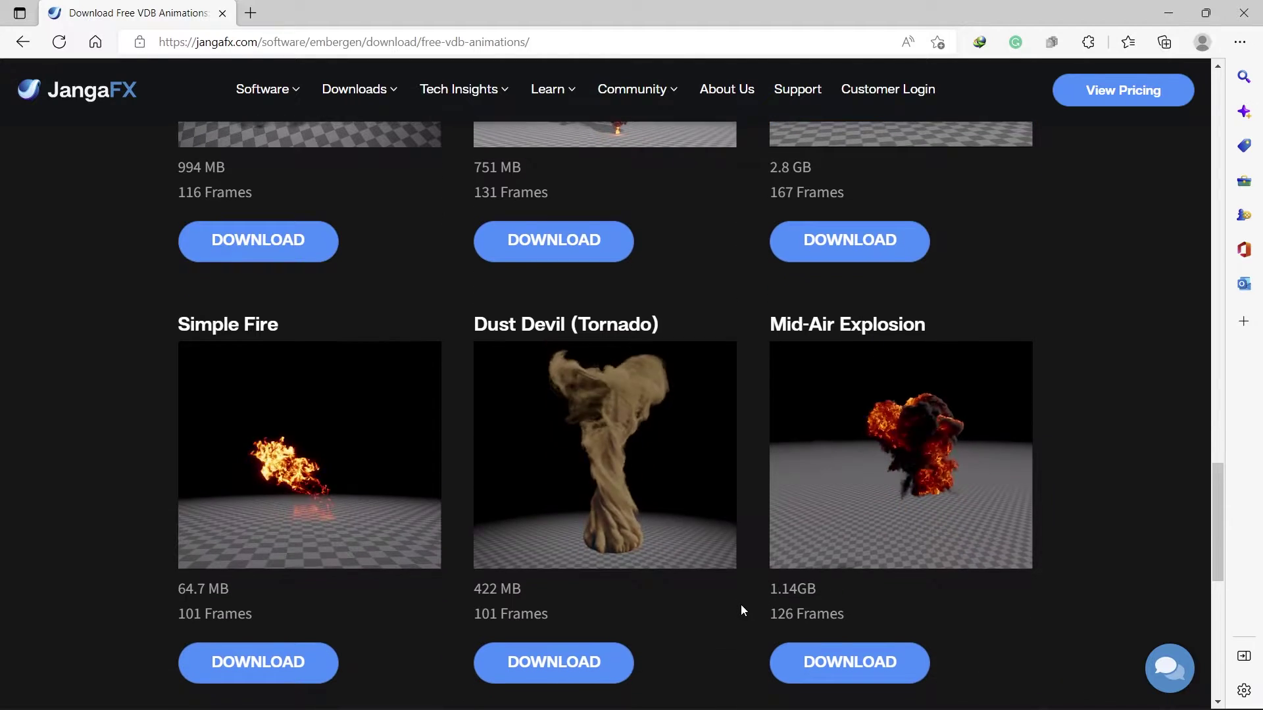
scroll(719, 370, up, 4)
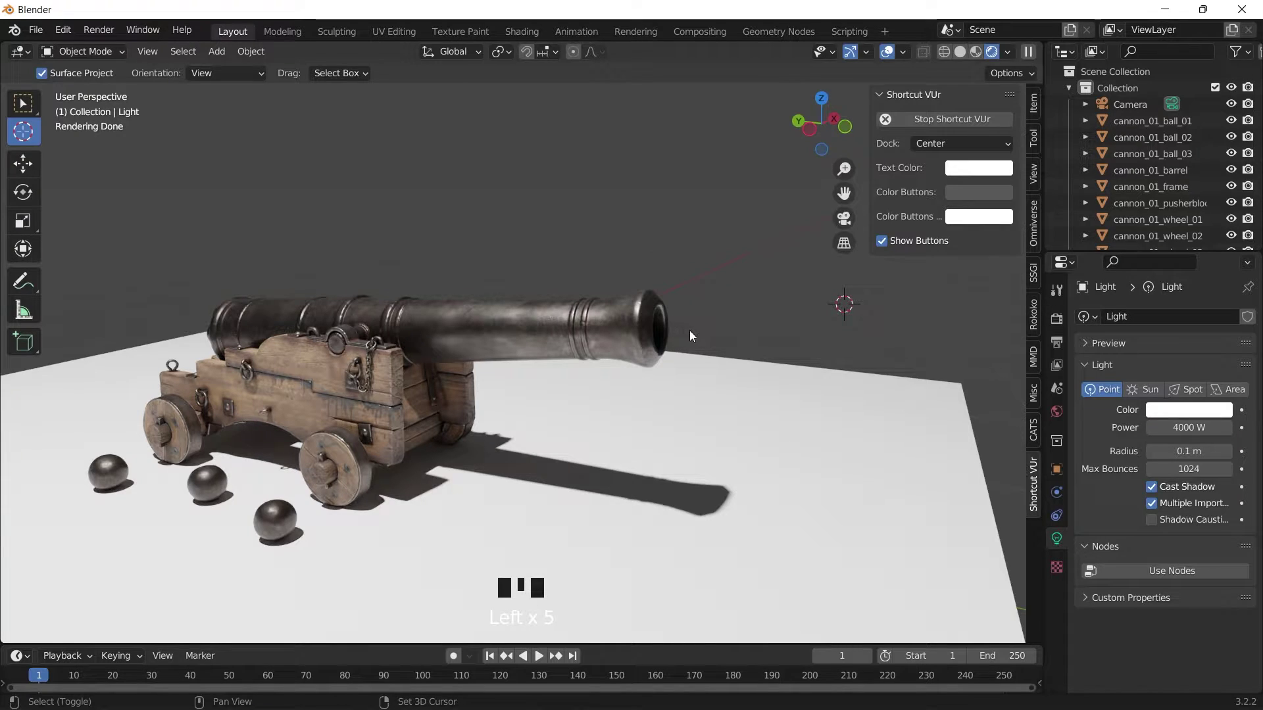
- In Blender, import the embergen_gasoline_explosion_a VDB sequence from the Gasoline_Explosion_01 folder as an OpenVDB volume, starting with file a_0
key(shift+a)
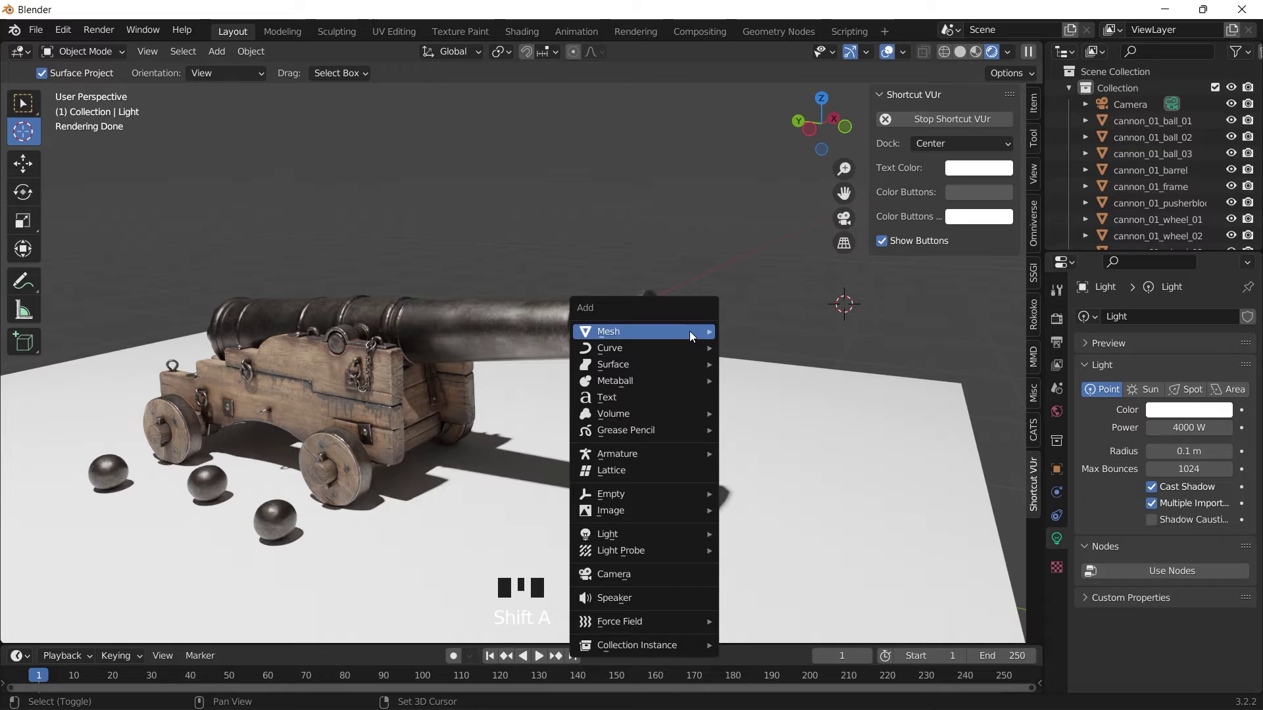
mouse_move(689, 331)
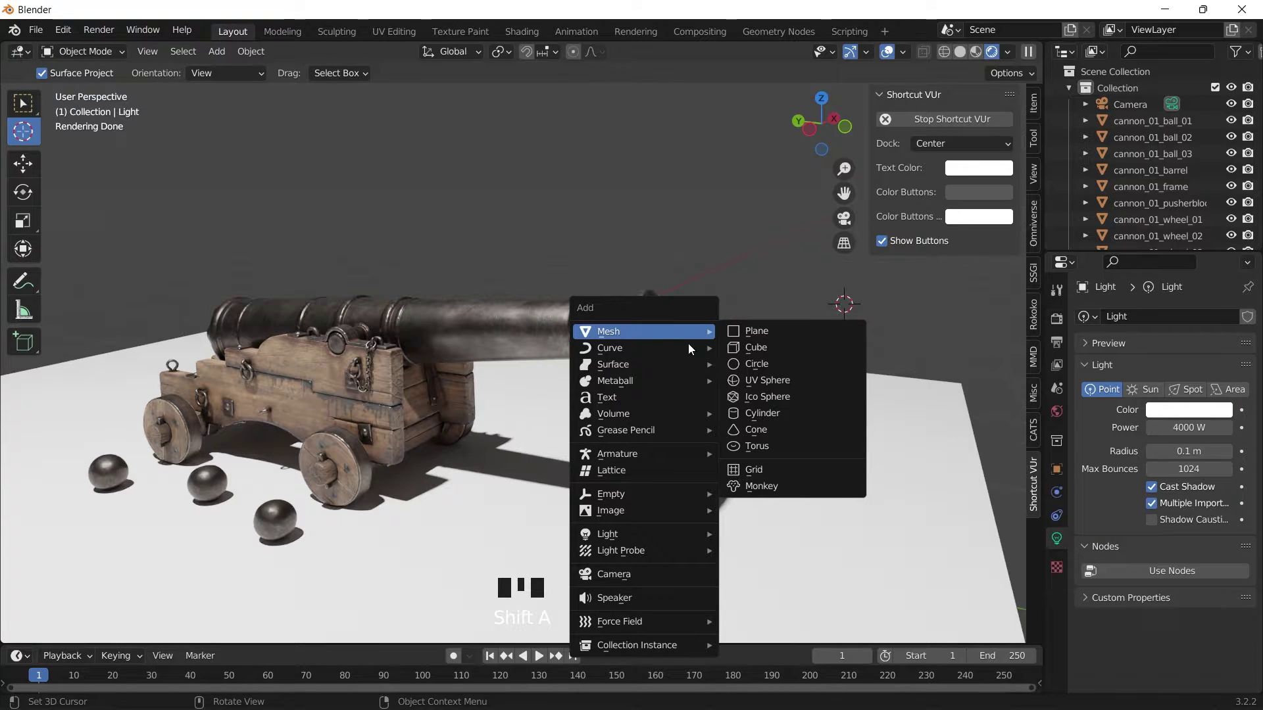
mouse_move(672, 420)
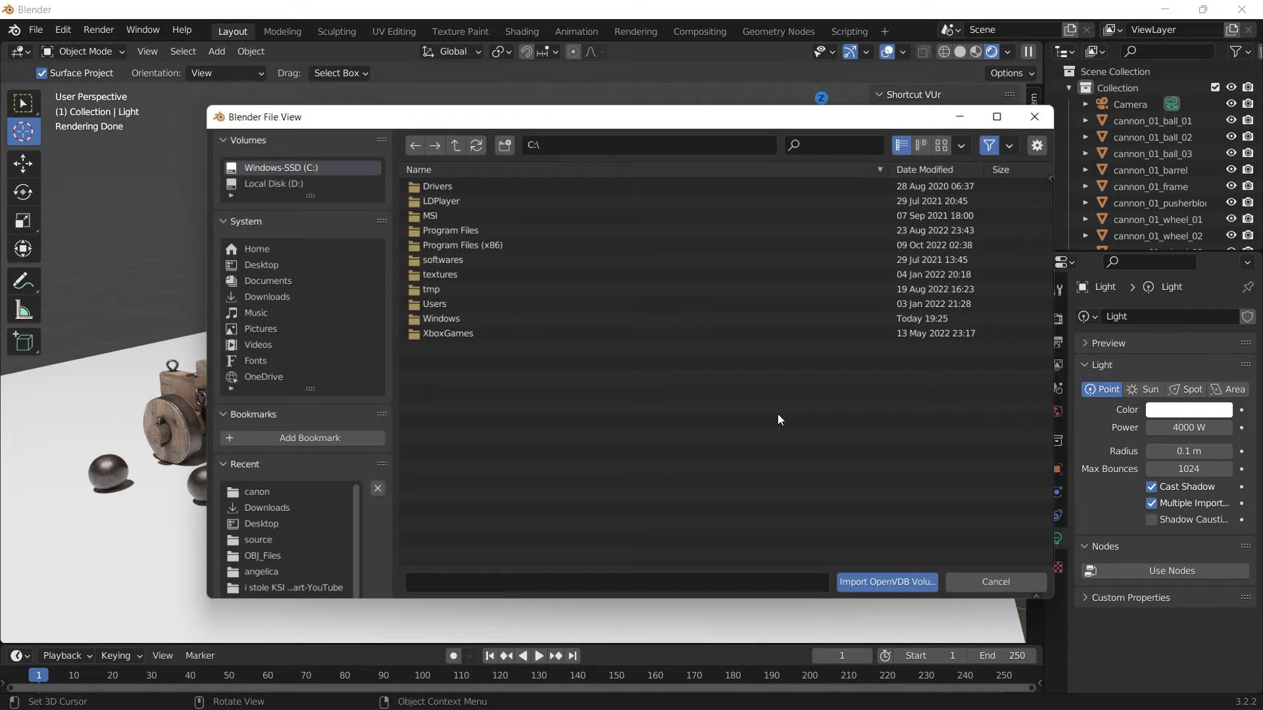
click(778, 413)
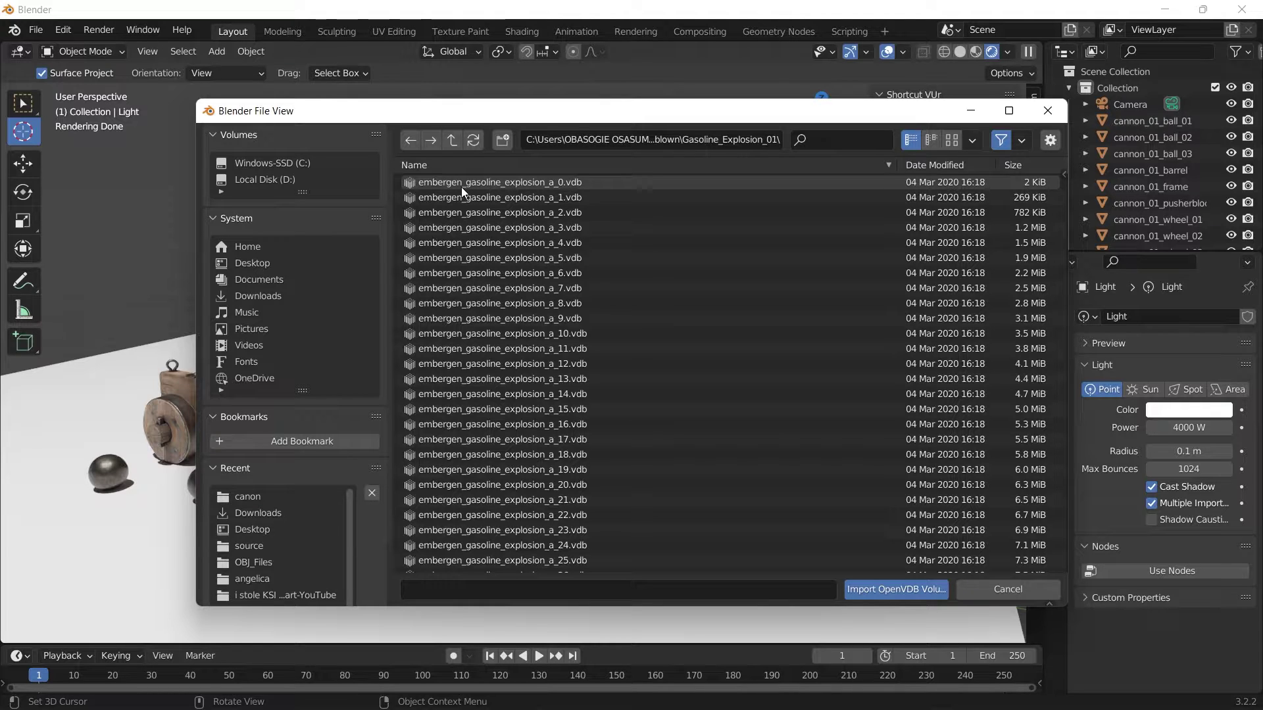
click(462, 184)
scroll(568, 455, down, 20)
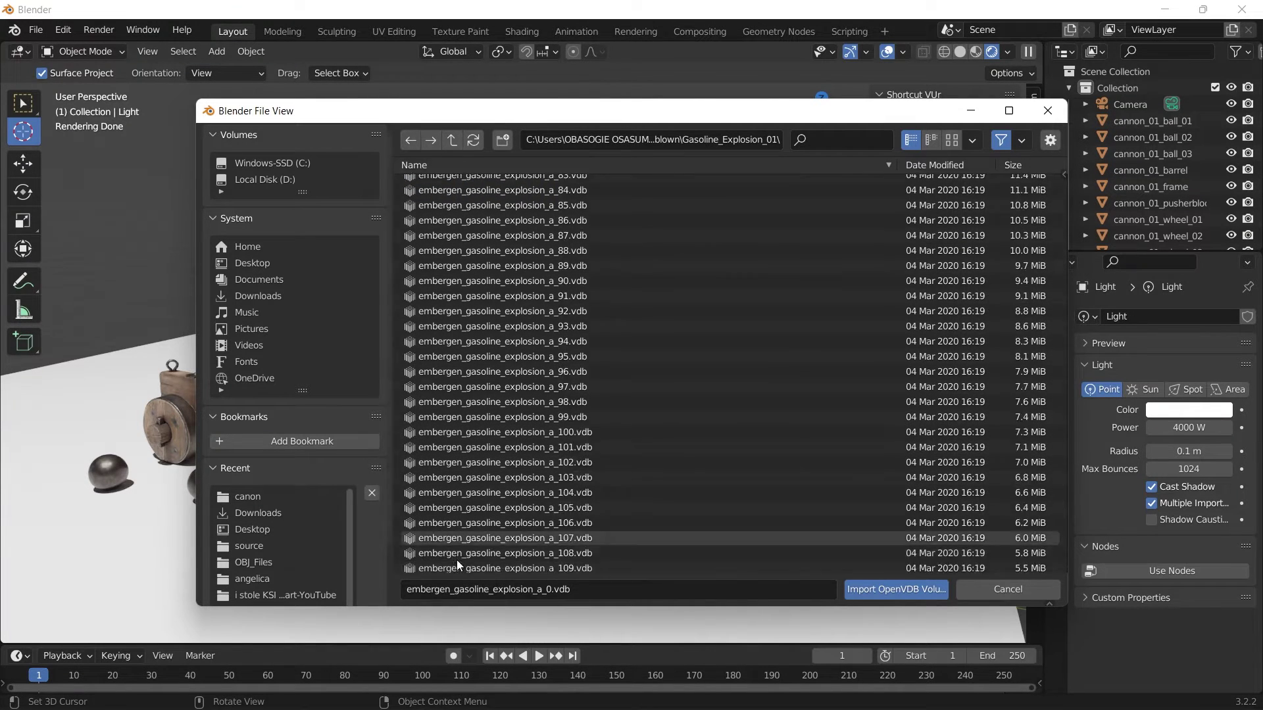
shift+click(484, 563)
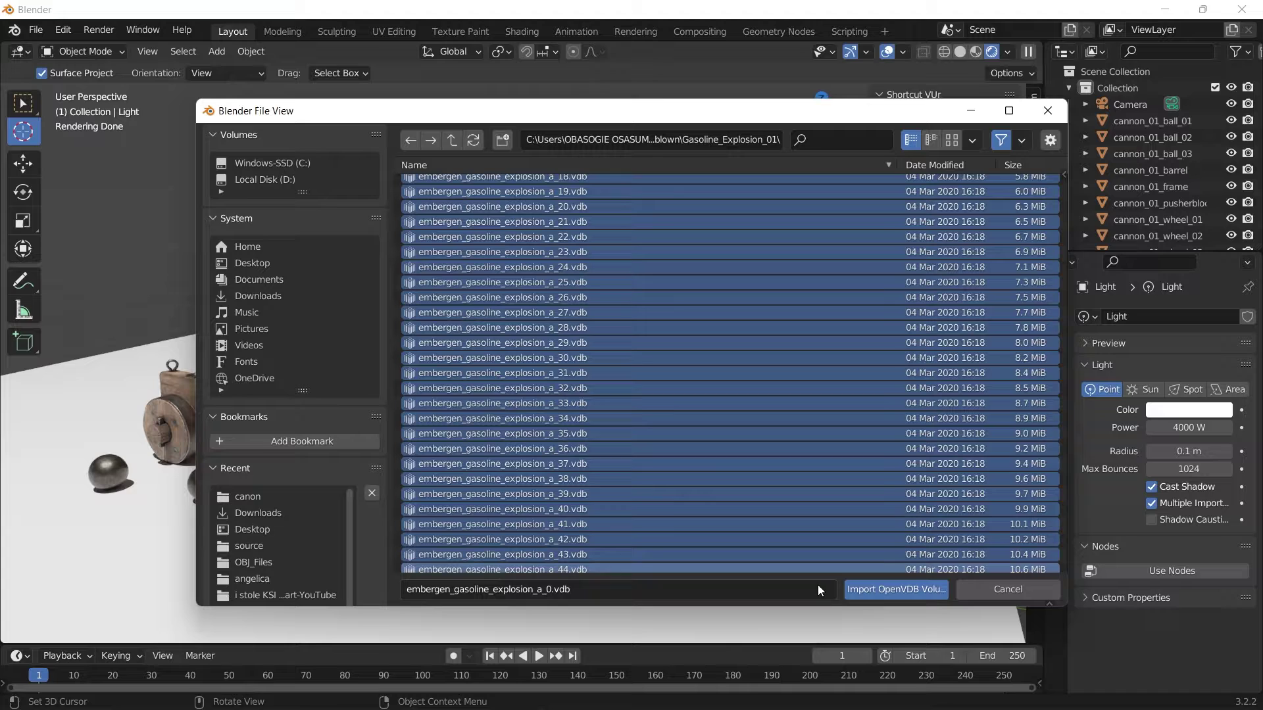
click(905, 594)
- Scale down the imported gasoline explosion volume and position it above the floor plane, near the cannon's muzzle end
scroll(559, 379, up, 6)
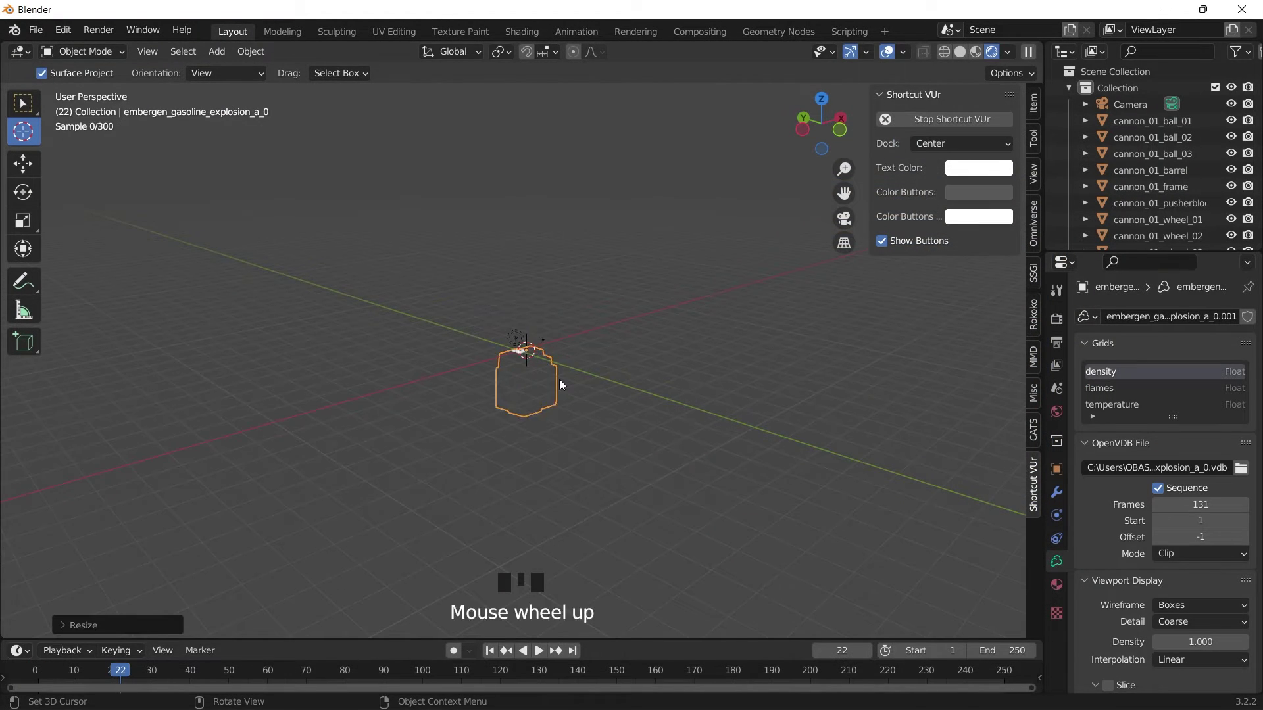
key(s)
click(566, 397)
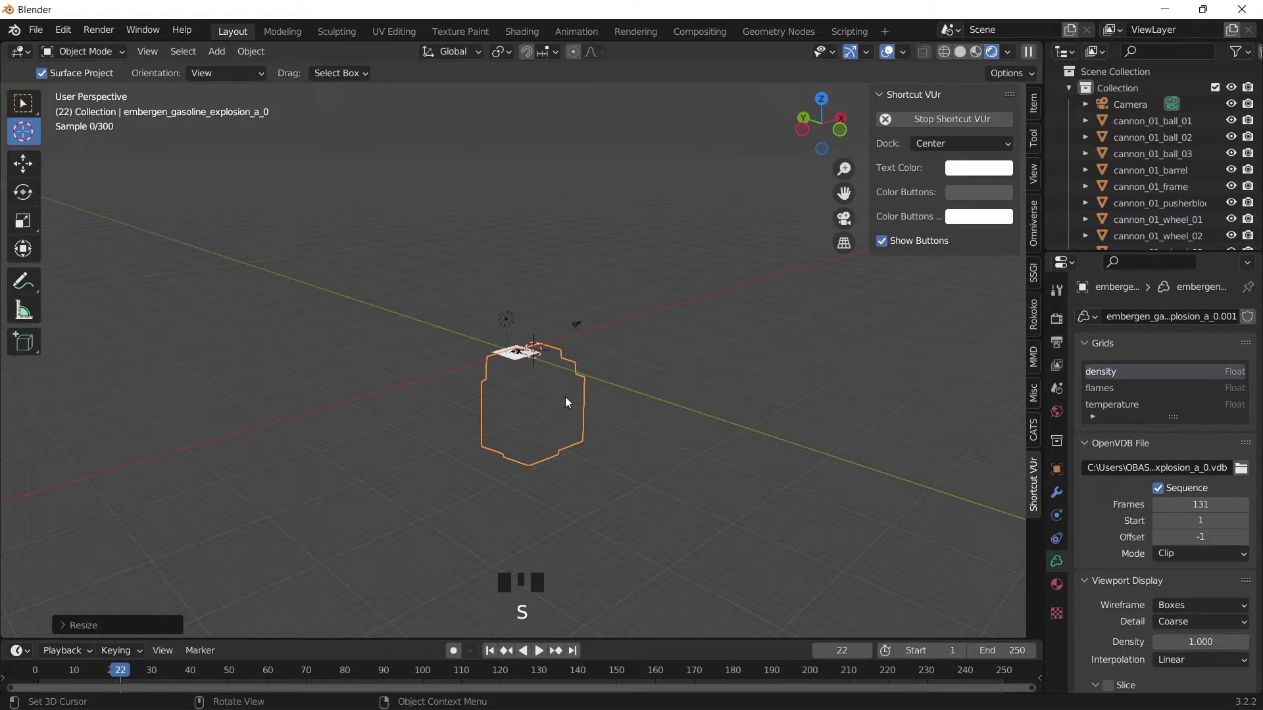
key(s)
click(547, 384)
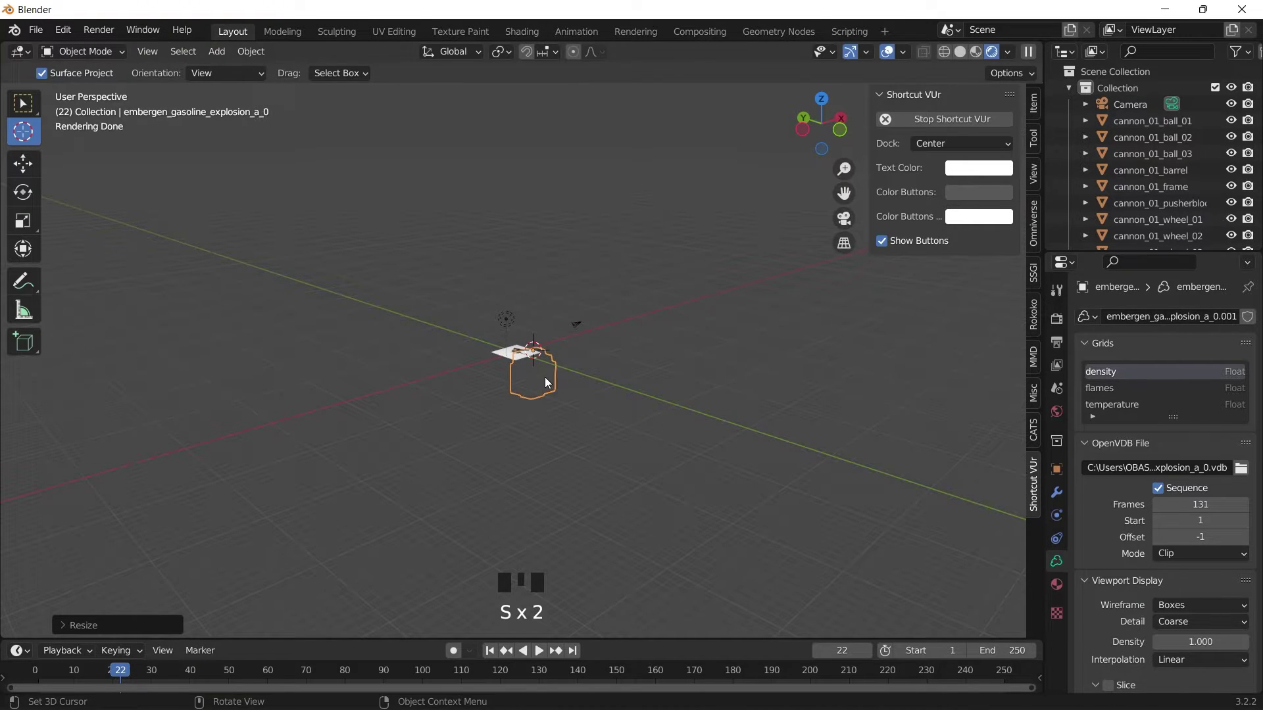
scroll(564, 388, up, 7)
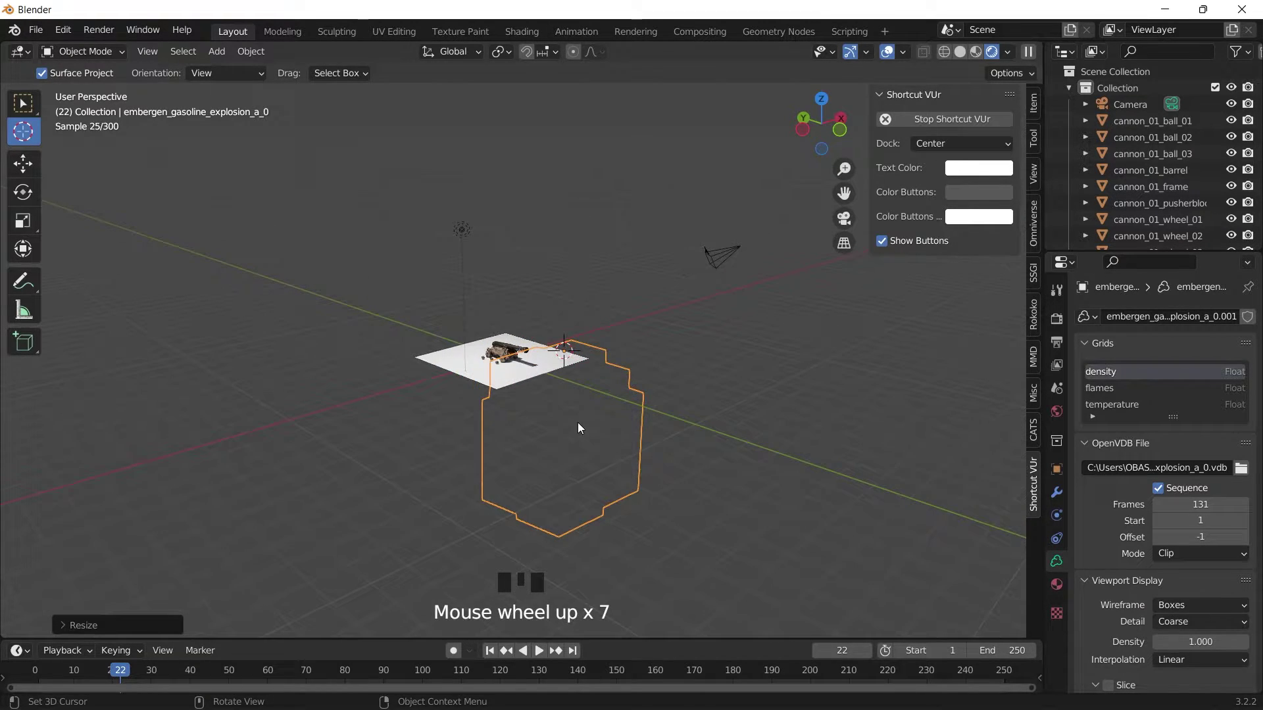
key(s)
- Switch the timeline area to the Shader Editor and create a new material for the explosion volume
click(25, 474)
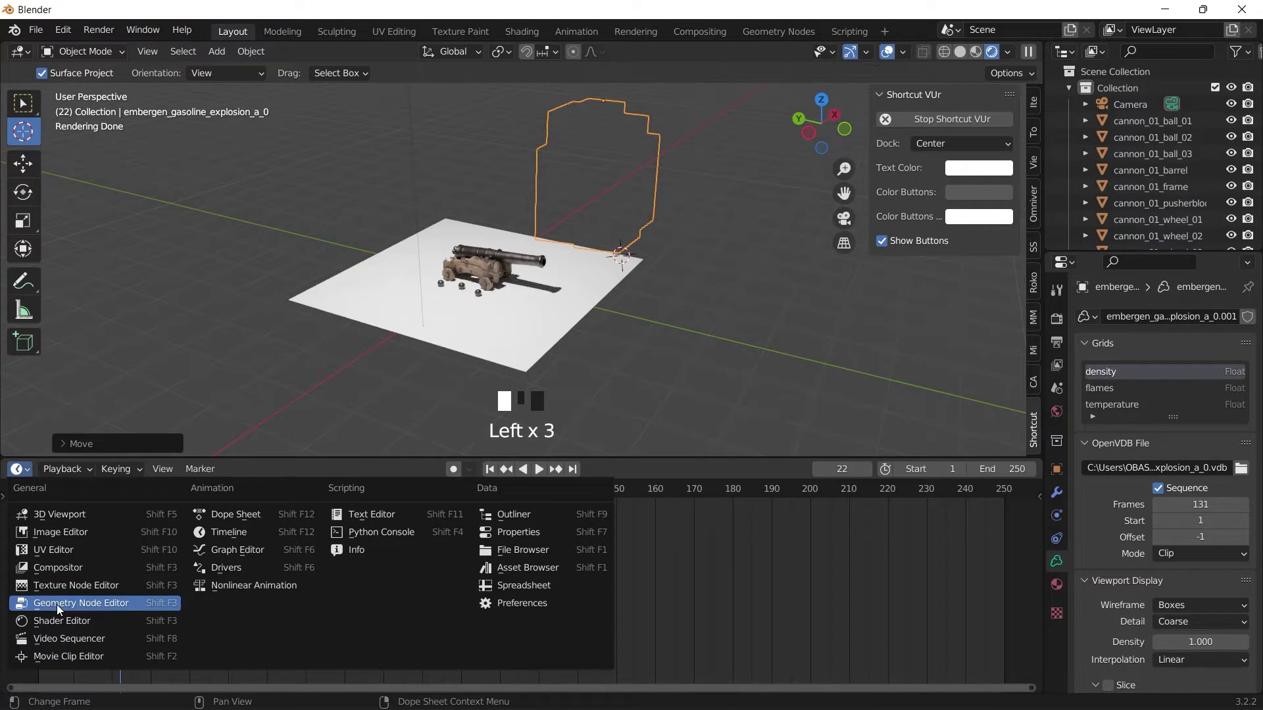
click(49, 621)
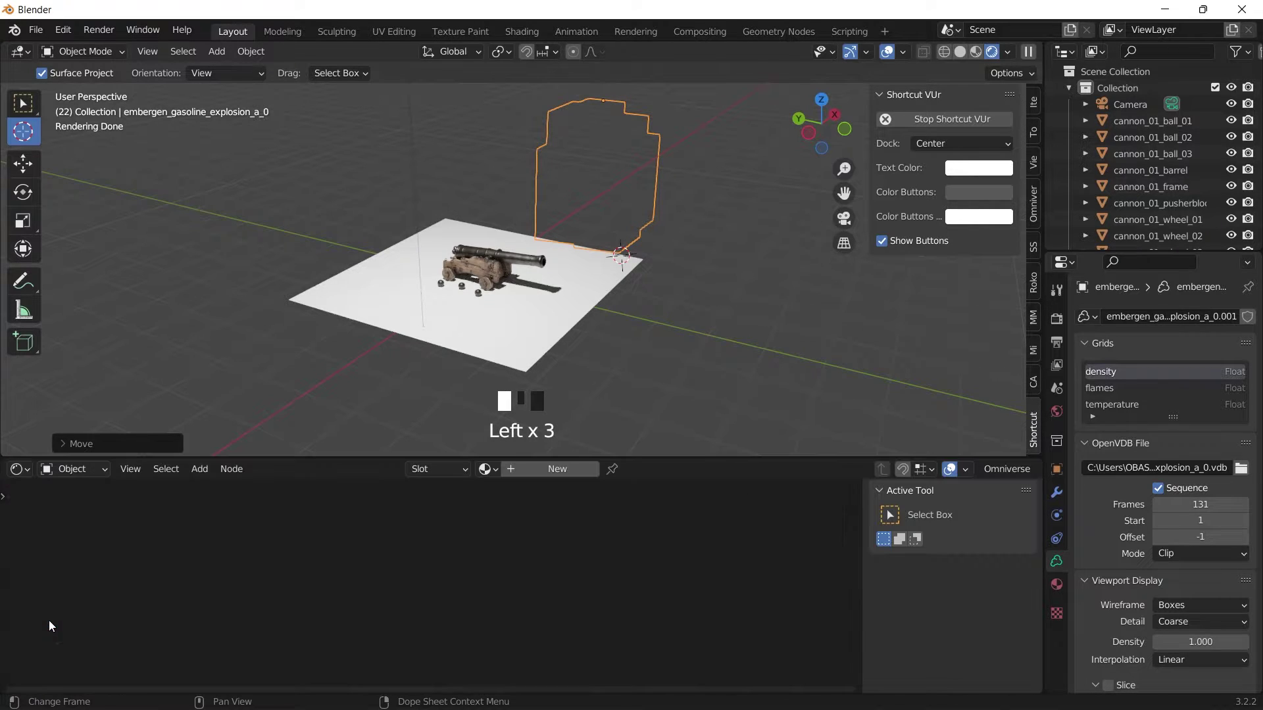
click(515, 471)
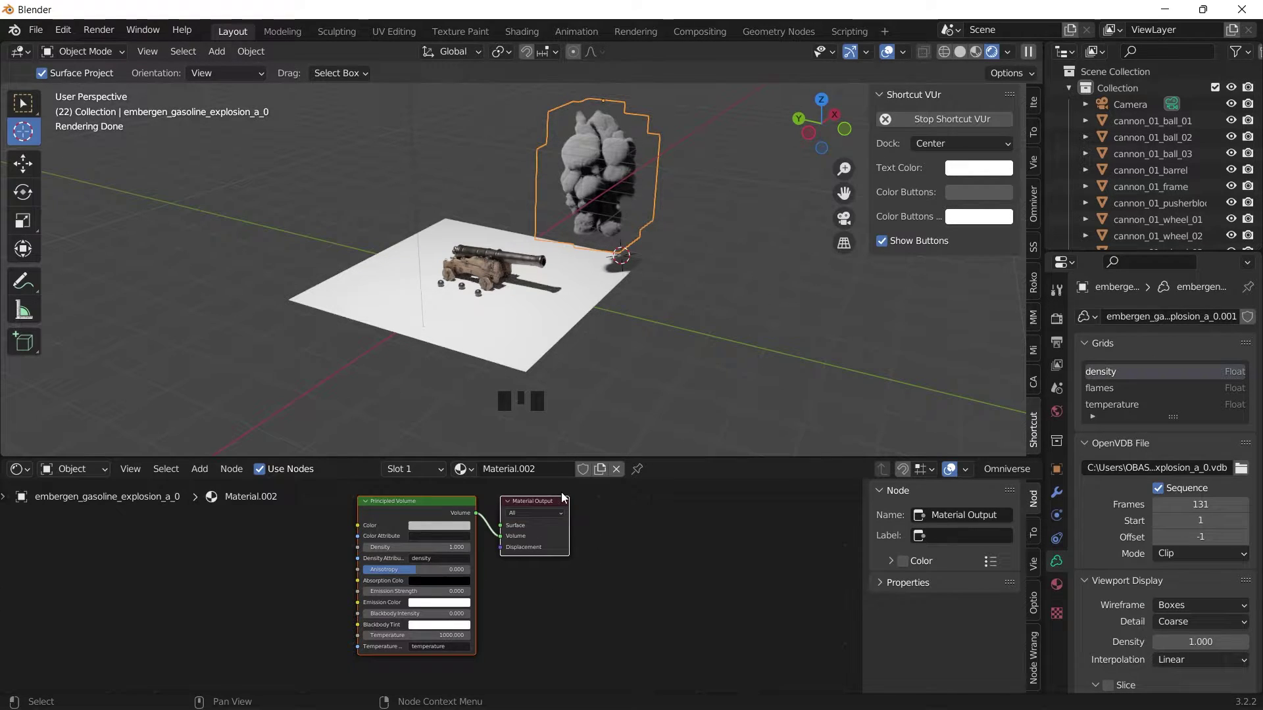
- Switch the Shader Editor area to the Timeline and move the playhead to frame 24
scroll(591, 512, down, 1)
middle_drag(510, 582, 539, 573)
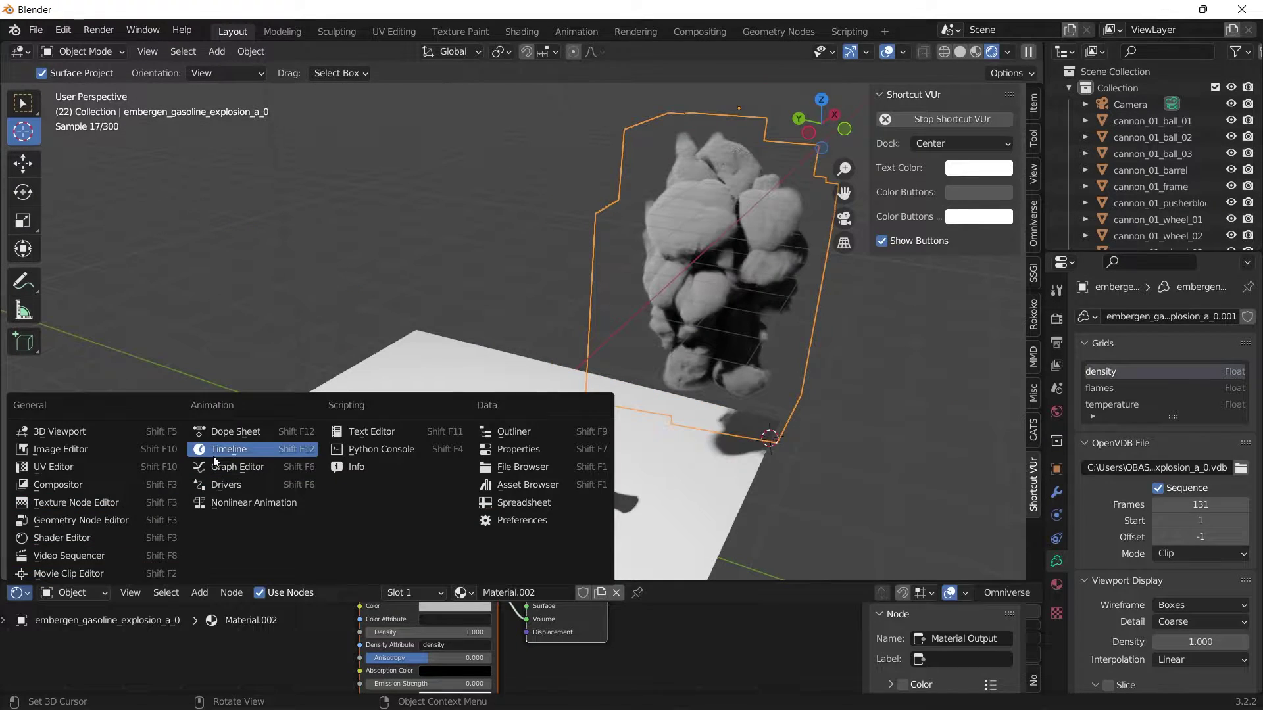
click(213, 455)
mouse_move(124, 615)
mouse_down()
mouse_move(18, 621)
mouse_move(159, 617)
mouse_move(113, 617)
mouse_move(128, 617)
mouse_up()
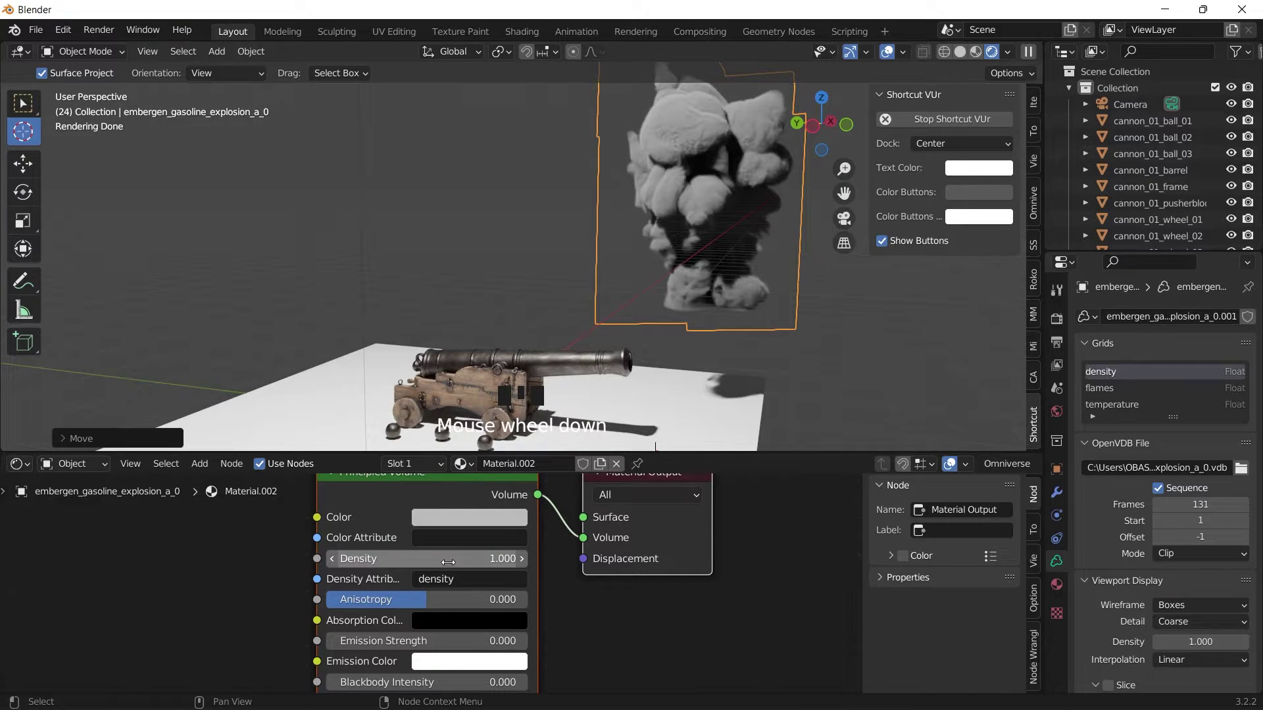
- Set the explosion material's Principled Volume density to 3 and its blackbody intensity to 1
click(332, 558)
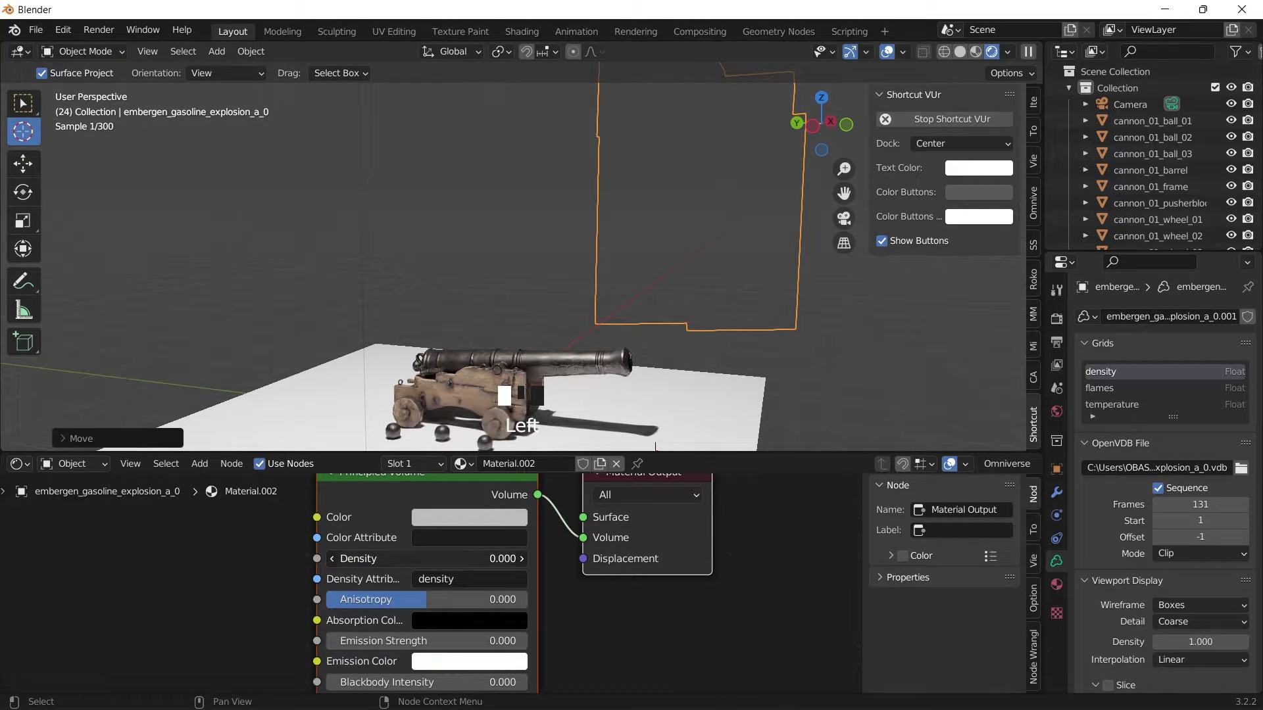
drag(426, 558, 525, 559)
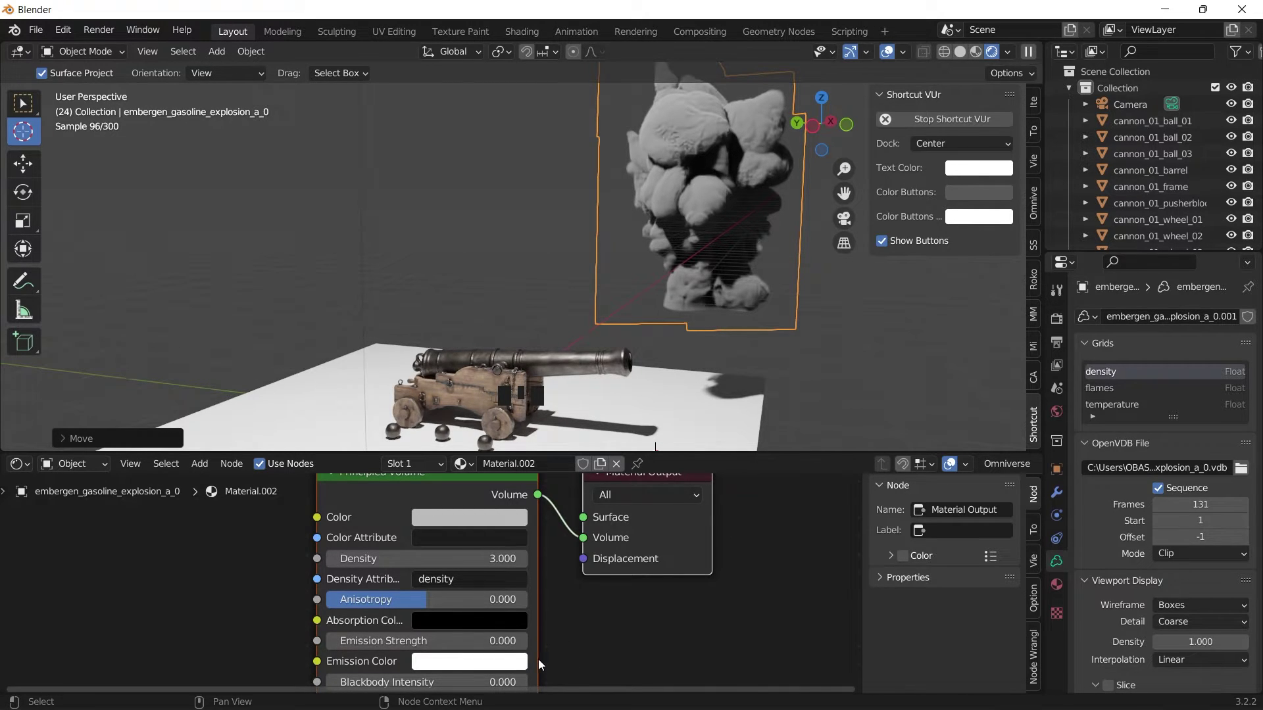
middle_drag(538, 659, 469, 621)
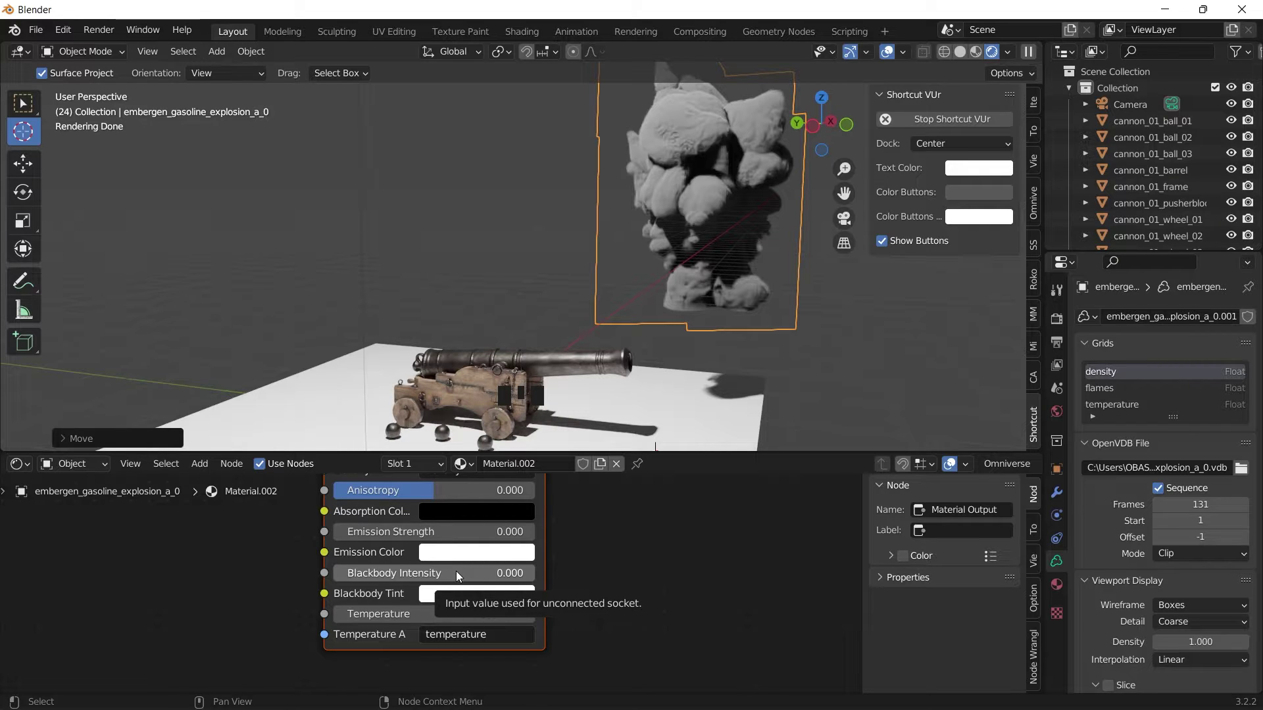
click(501, 573)
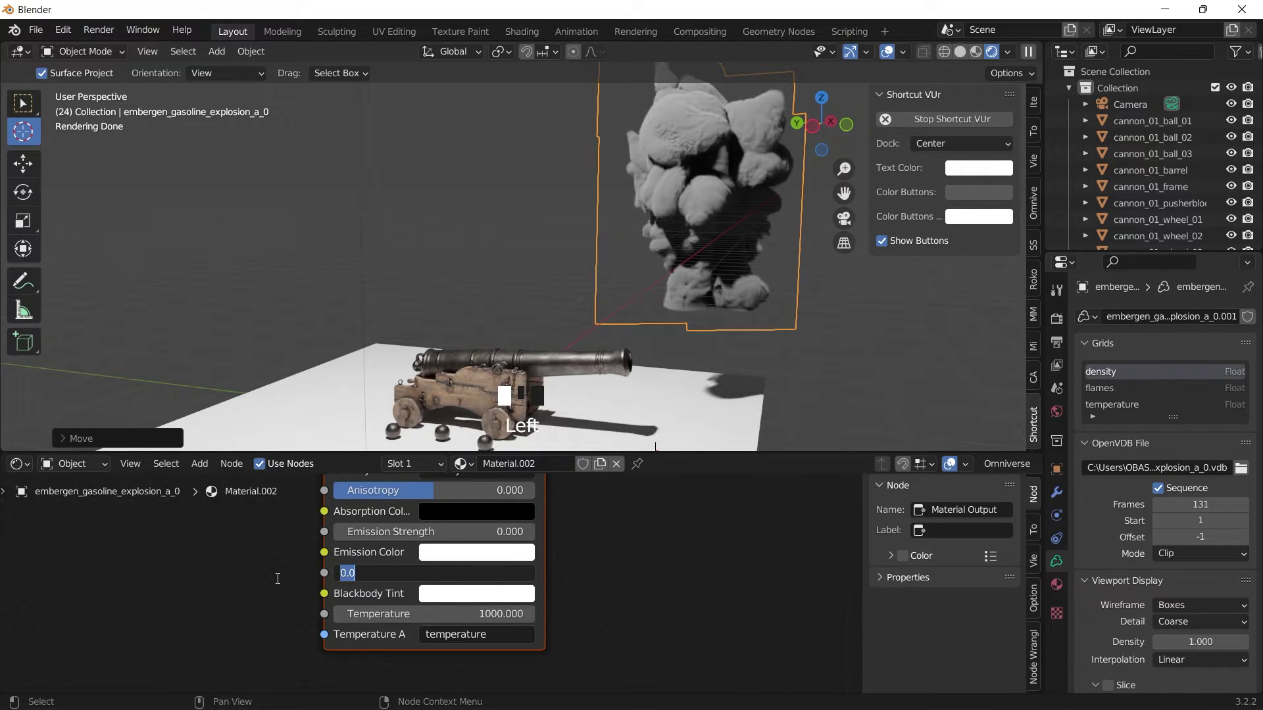
click(278, 578)
click(490, 580)
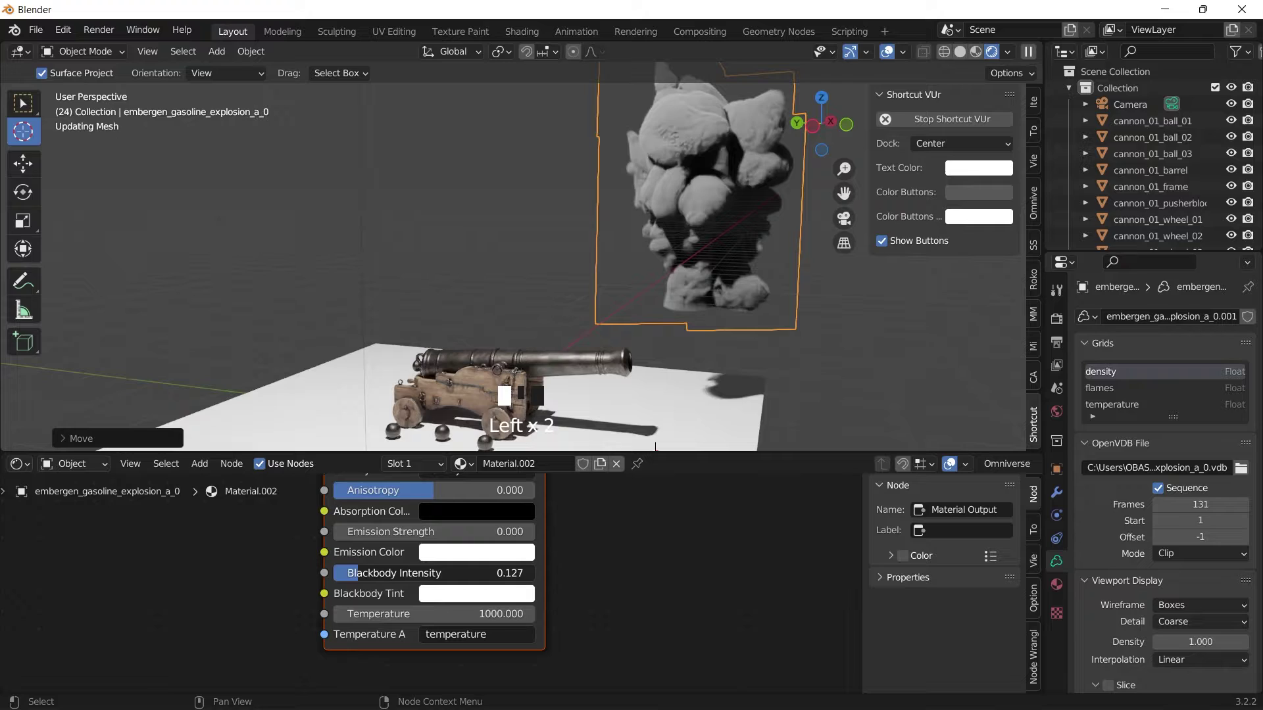
drag(358, 573, 534, 572)
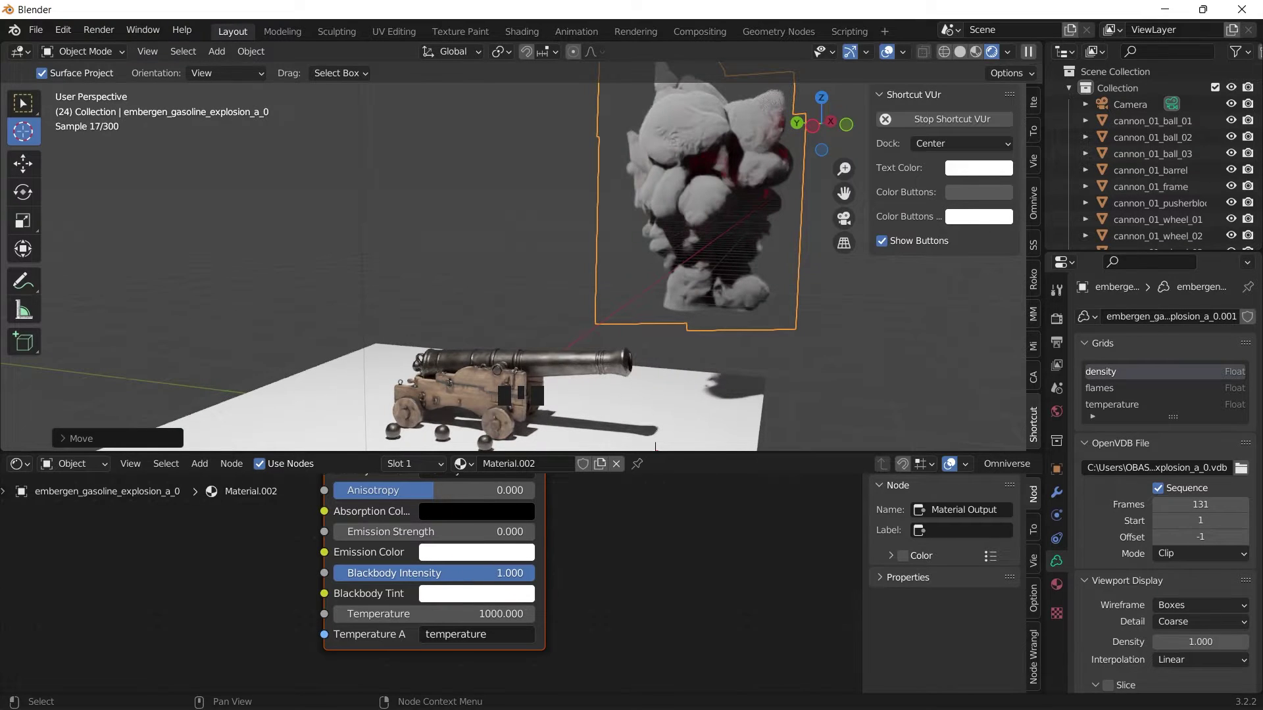
- Set the explosion material's Principled Volume temperature to 6000
click(482, 616)
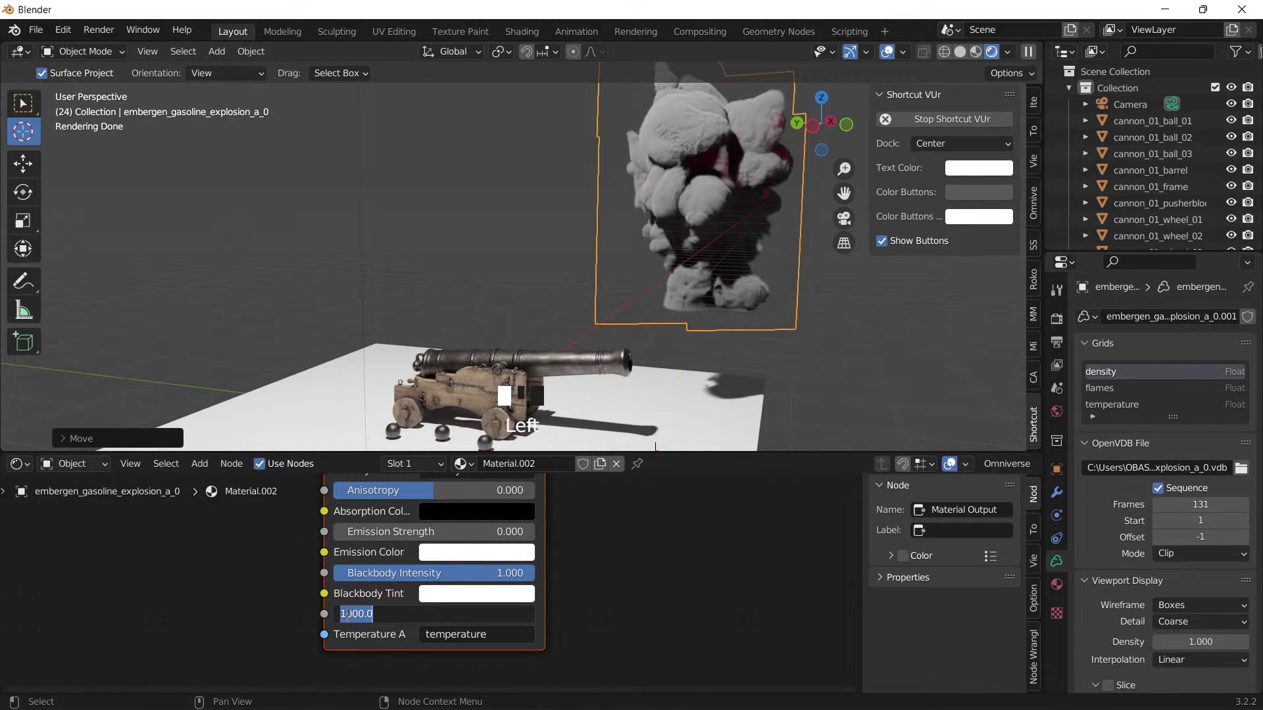
click(258, 616)
click(363, 610)
key(Return)
drag(843, 193, 750, 239)
click(485, 618)
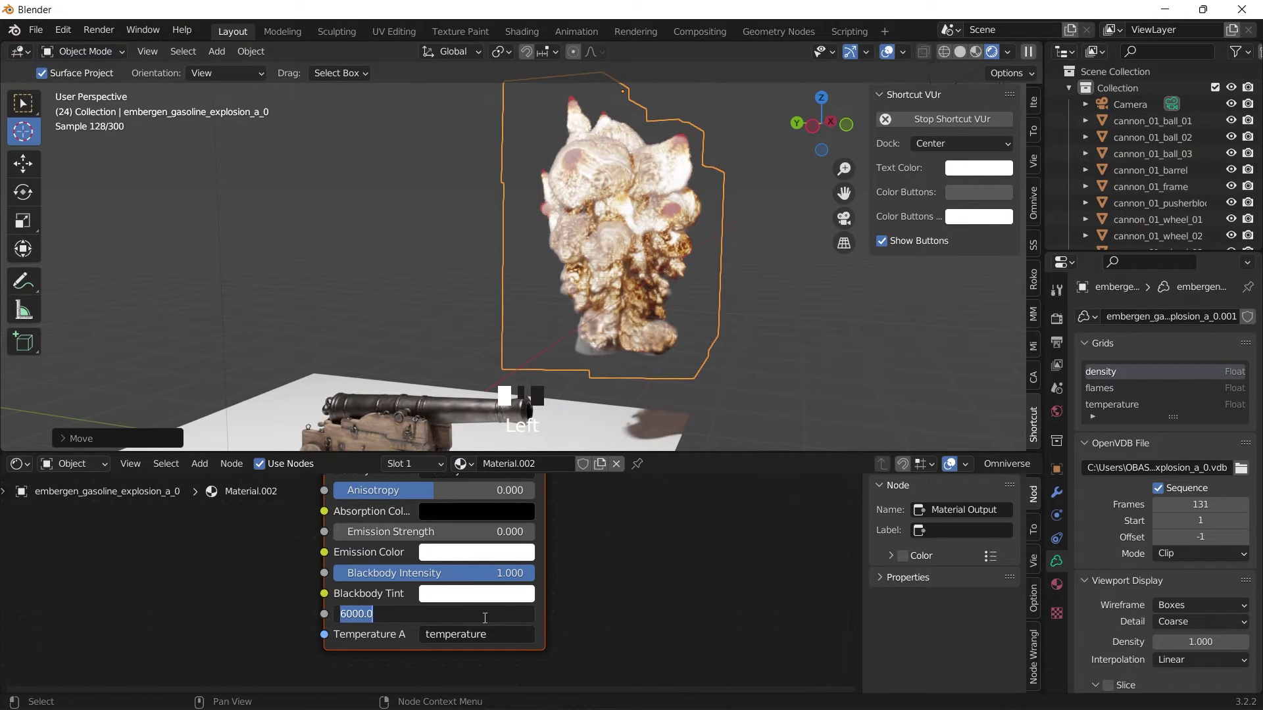
click(616, 552)
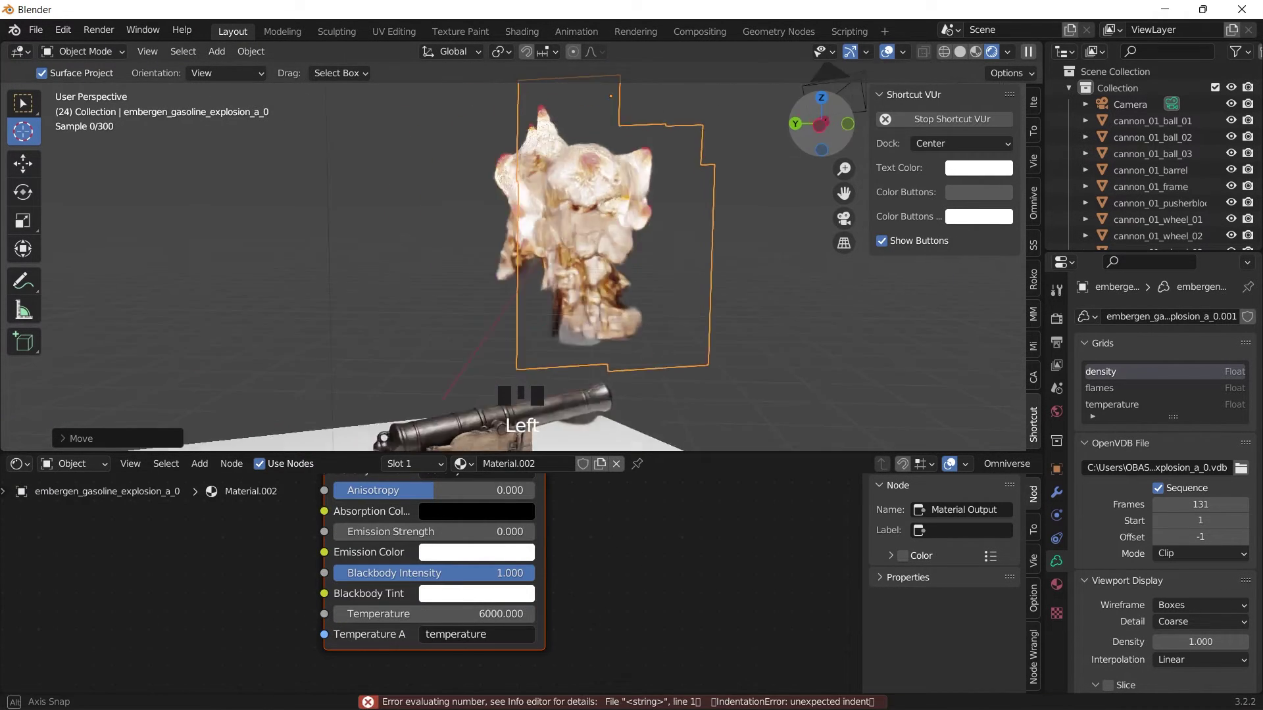
- Switch the Shader Editor area to the Timeline, play the explosion briefly and set the playhead to frame 10
click(18, 464)
click(224, 524)
key(space)
key(space)
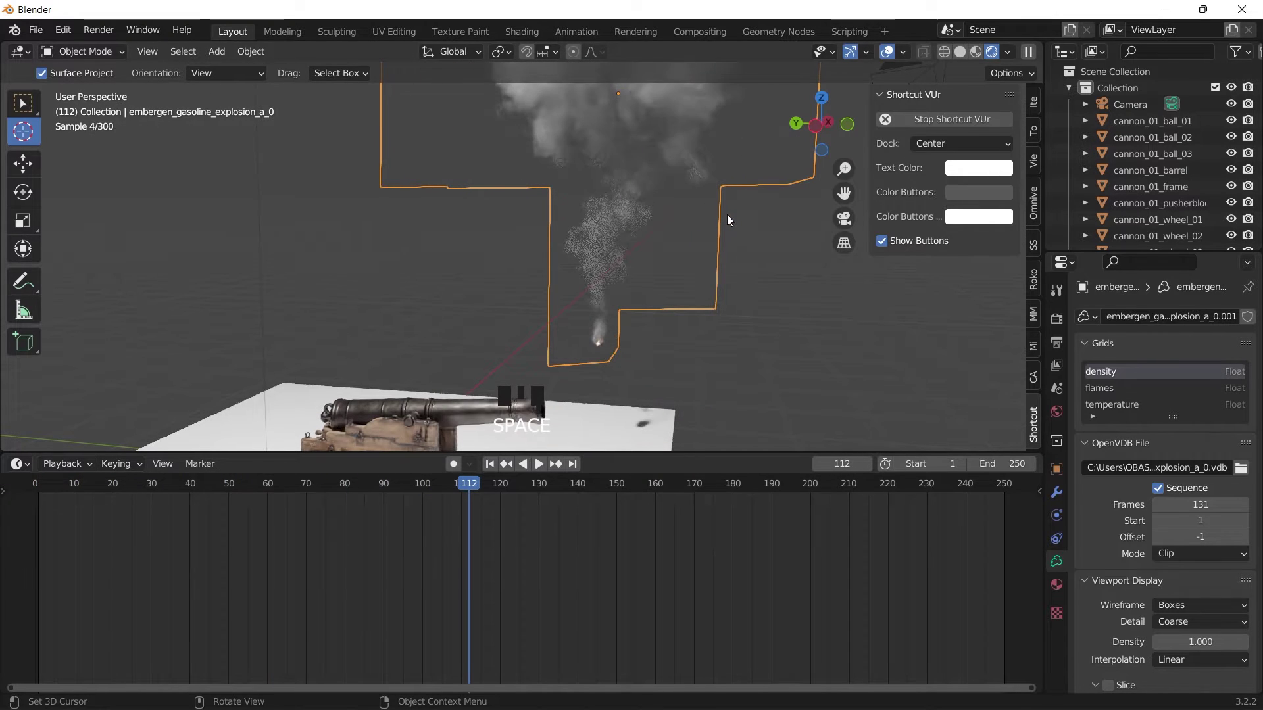
drag(115, 496, 74, 496)
- Delete the point light above the cannon from the scene
drag(844, 169, 844, 257)
drag(844, 193, 867, 269)
click(465, 172)
key(w)
click(465, 172)
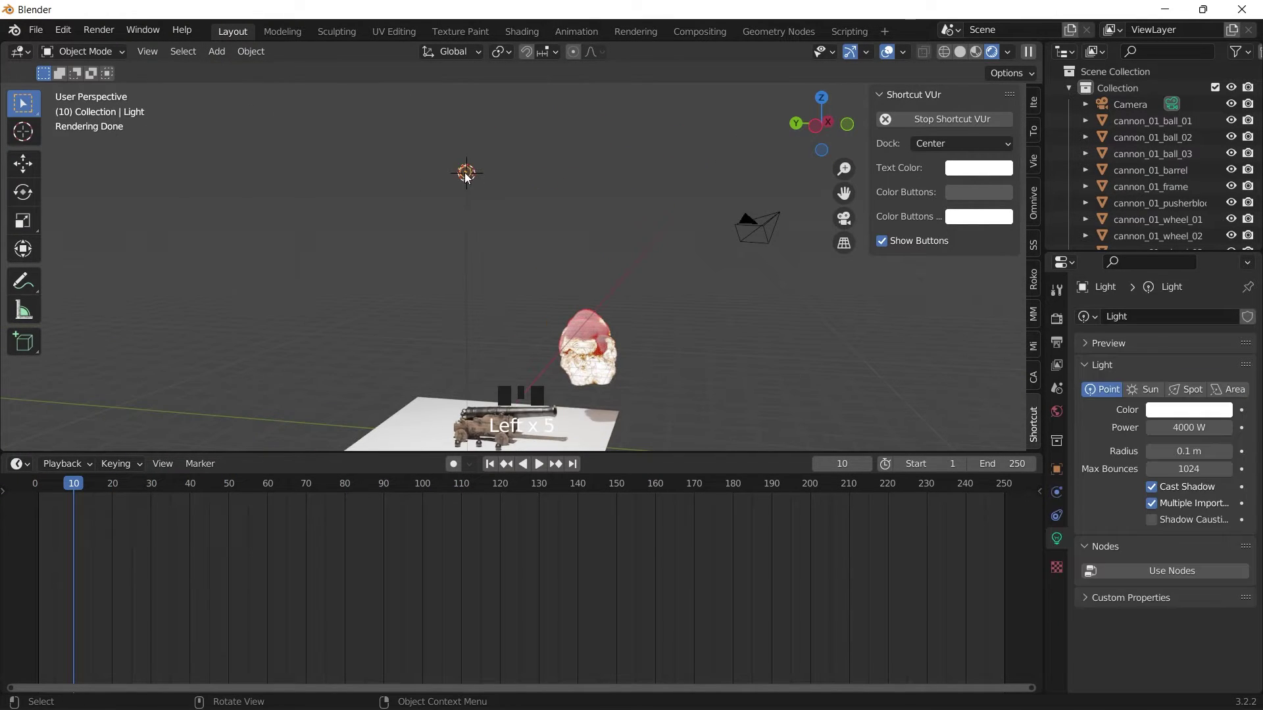
key(x)
click(465, 172)
- Select the explosion volume, bring back its Shader Editor nodes and set the Principled Volume temperature to 4000
drag(844, 168, 805, 128)
click(642, 250)
click(18, 464)
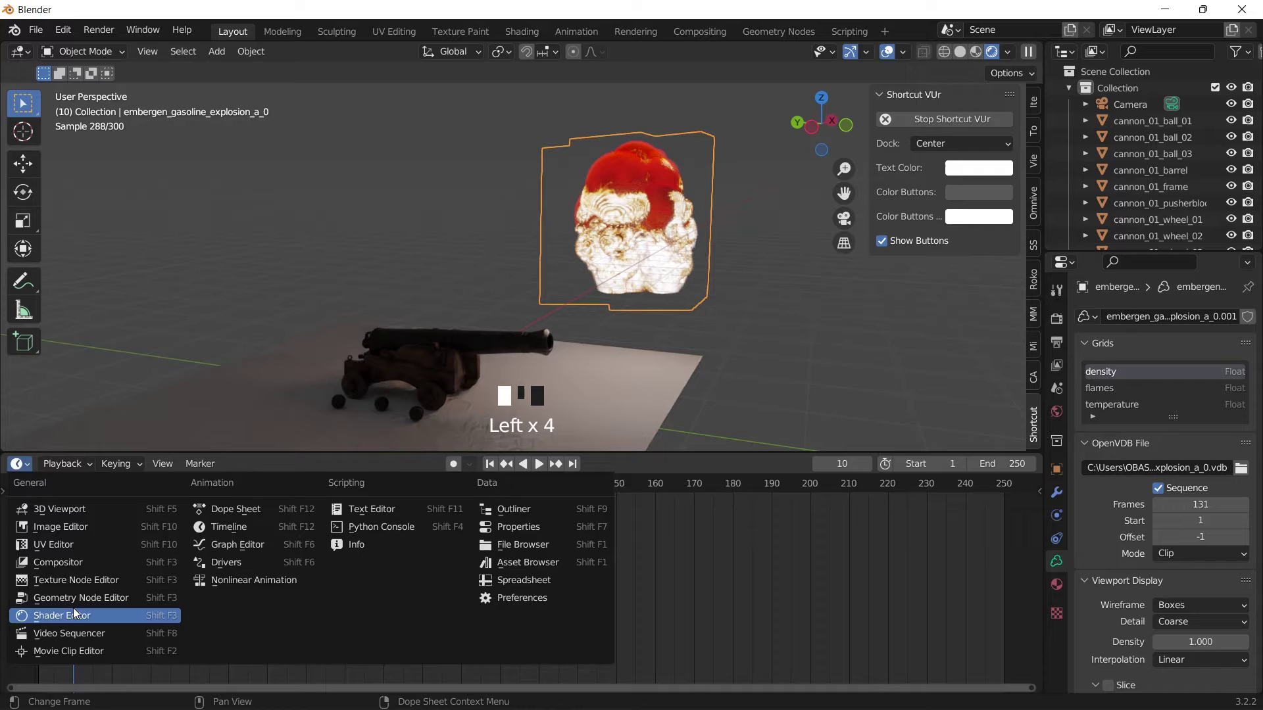
click(66, 616)
drag(496, 614, 485, 614)
click(488, 613)
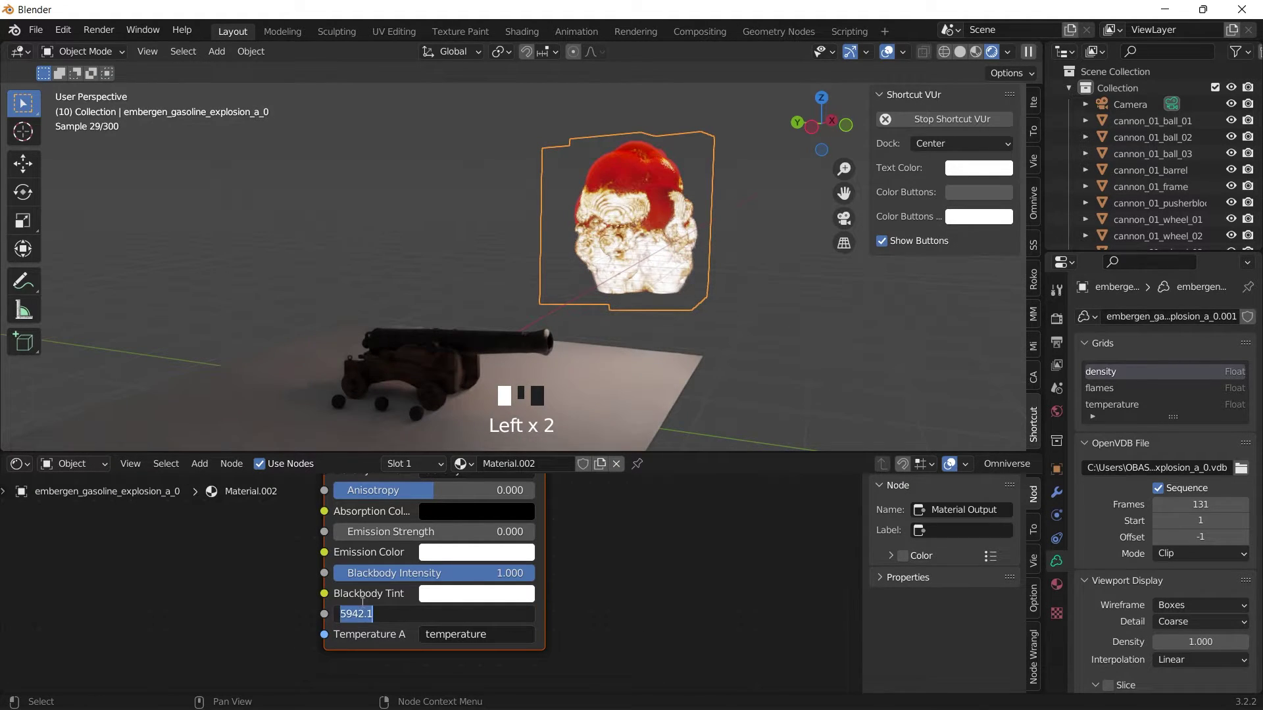
text(3)
key(Return)
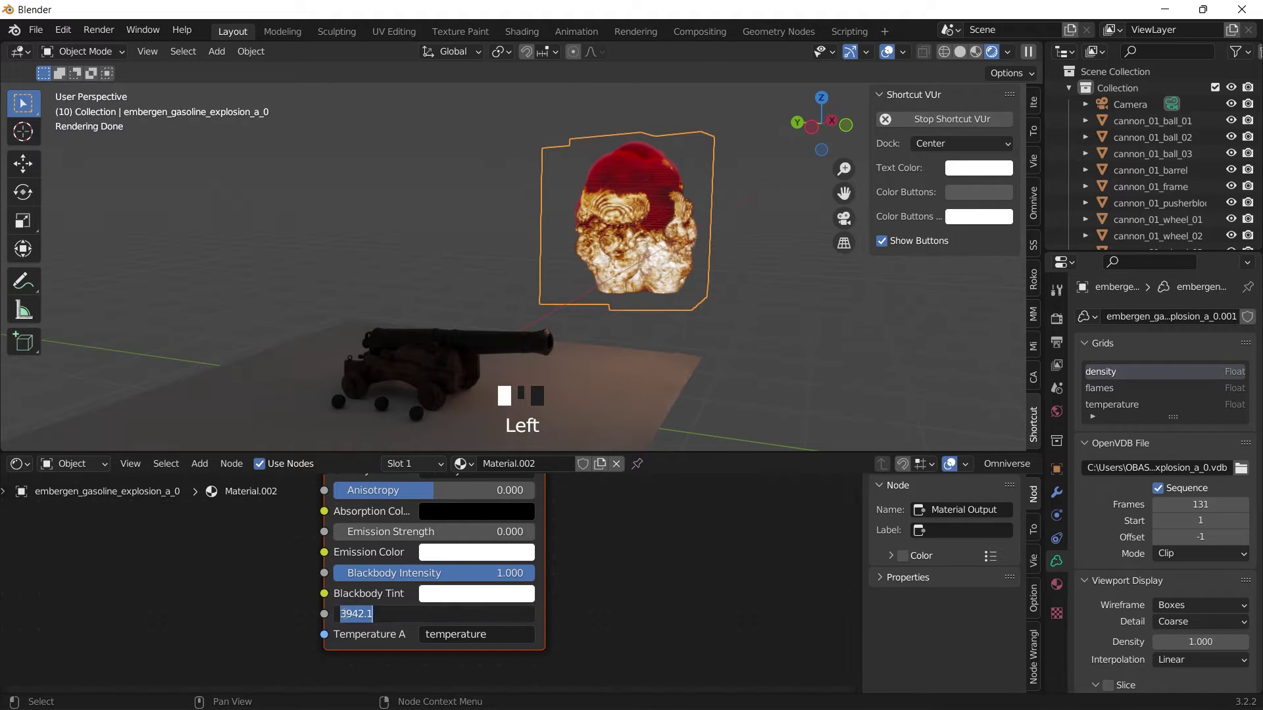
click(324, 617)
key(5)
click(496, 614)
text(4000)
key(Return)
- Return the node editor area to the Timeline and move the playhead to frame 43
click(19, 463)
click(245, 526)
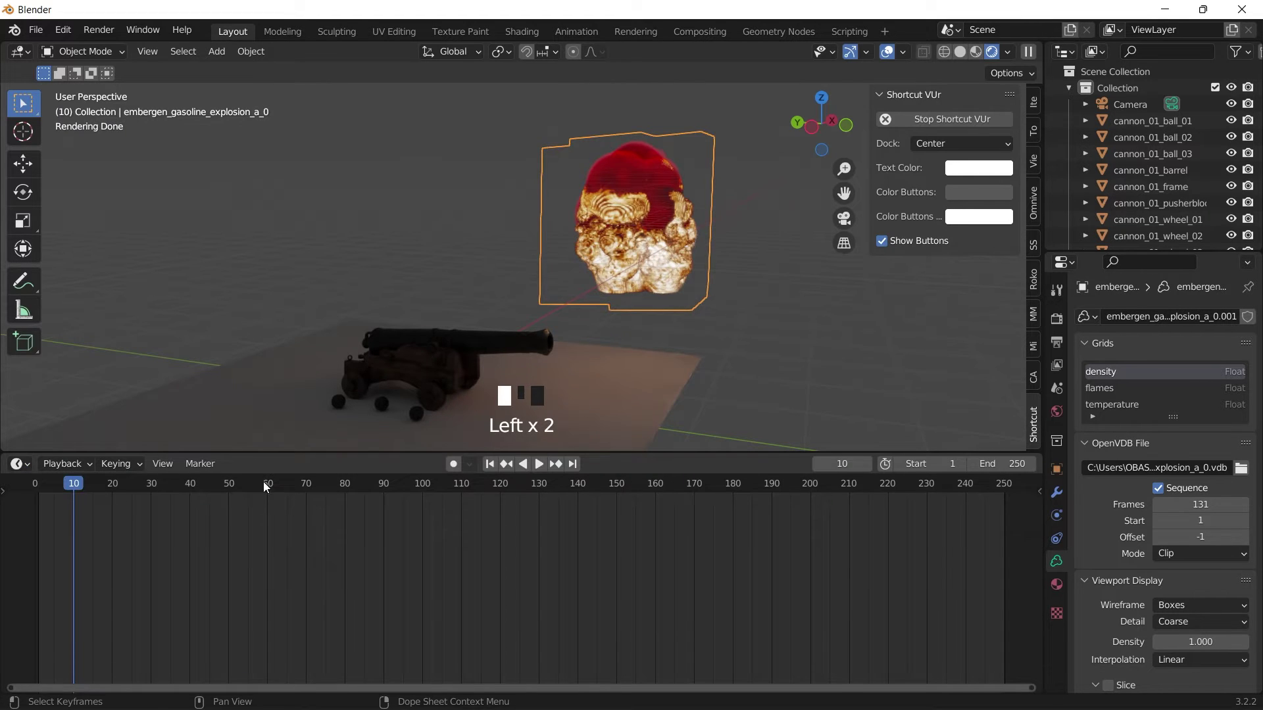
drag(74, 485, 202, 486)
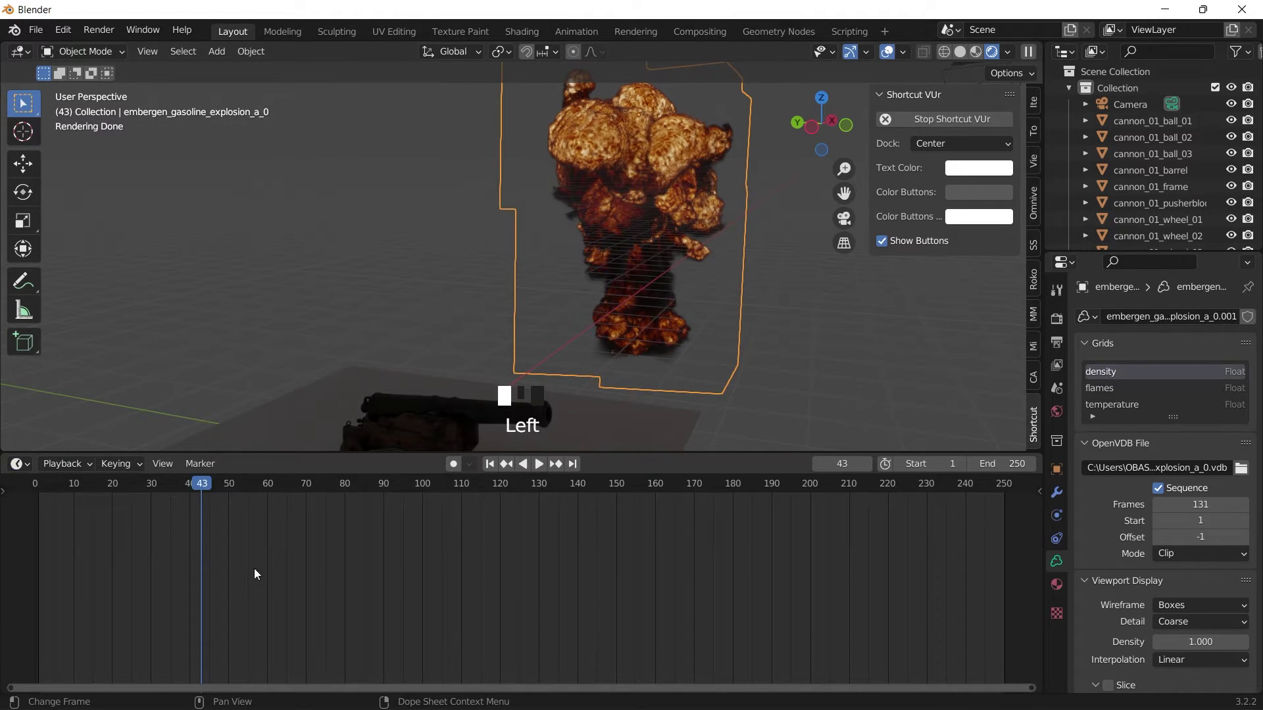
- In the Shader Editor, set the explosion's Principled Volume blackbody intensity to 10 and its density to 2.1
click(20, 464)
click(73, 613)
middle_drag(576, 538, 576, 572)
mouse_move(475, 613)
mouse_down()
mouse_move(464, 613)
mouse_move(475, 613)
mouse_up()
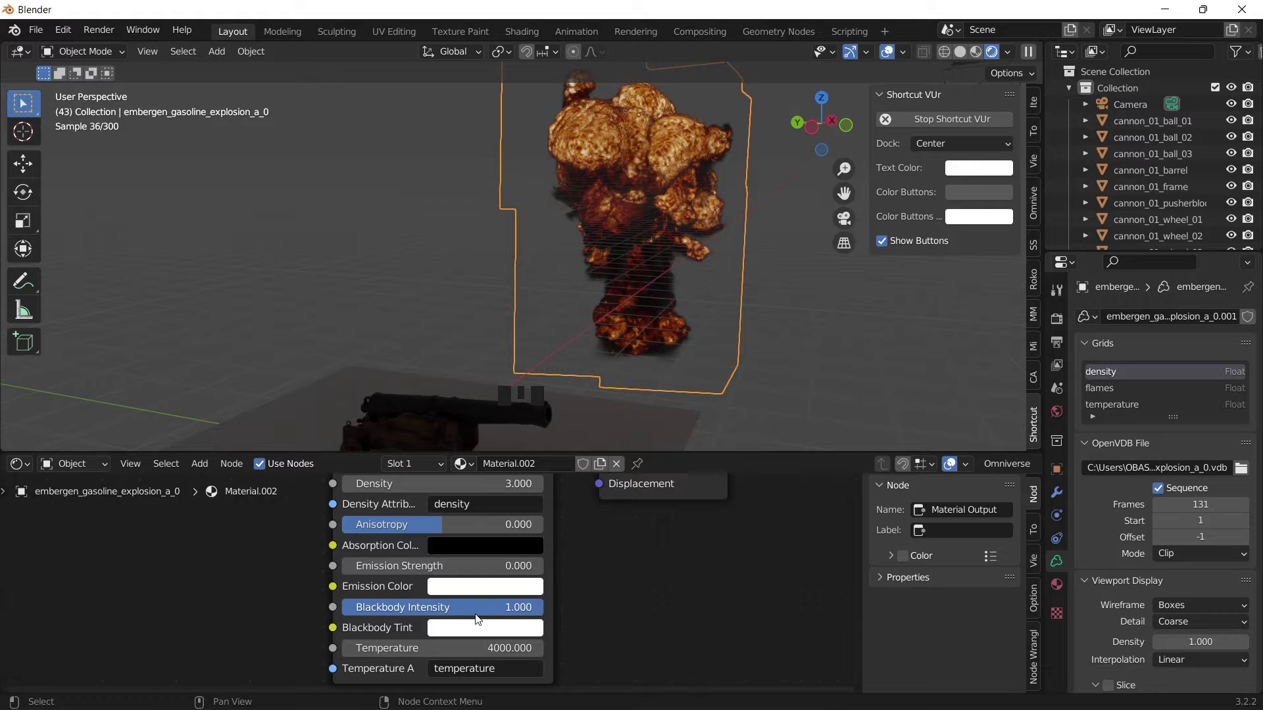
click(475, 615)
text(2)
click(340, 610)
text(6)
key(Return)
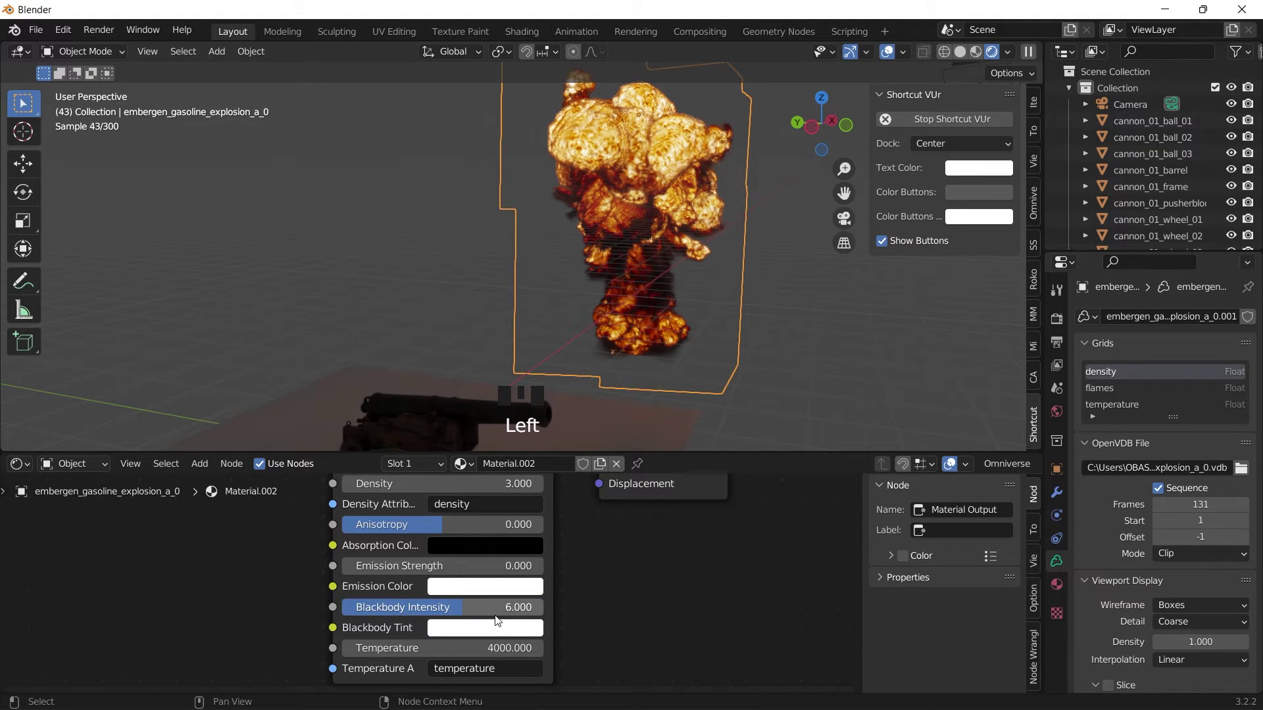
drag(462, 607, 543, 606)
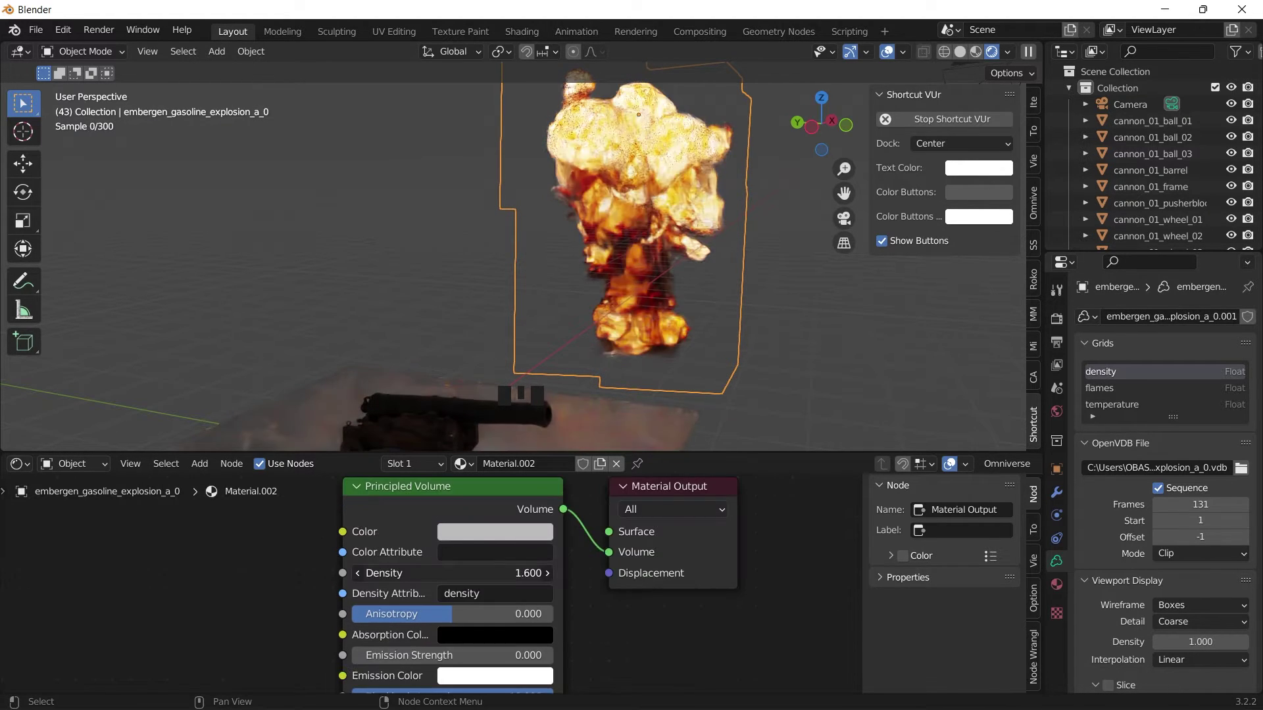
mouse_move(452, 573)
mouse_down()
mouse_move(427, 573)
mouse_move(477, 572)
mouse_up()
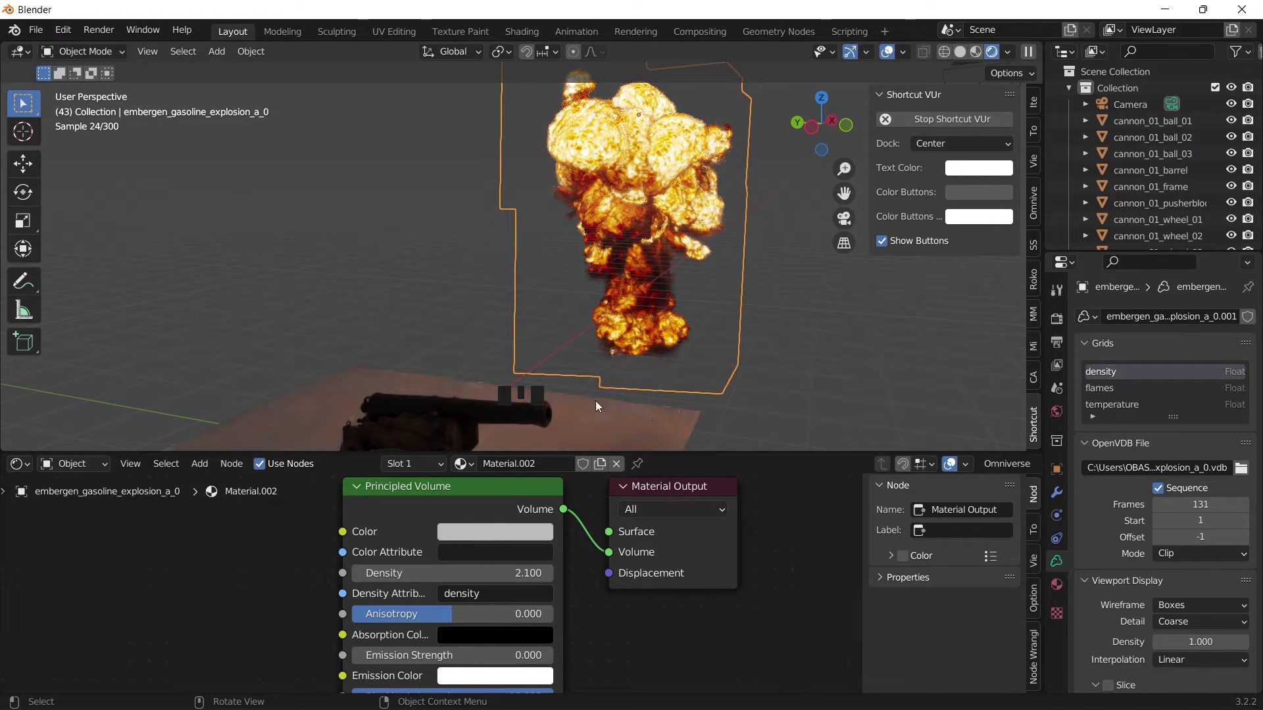
middle_drag(607, 683, 648, 691)
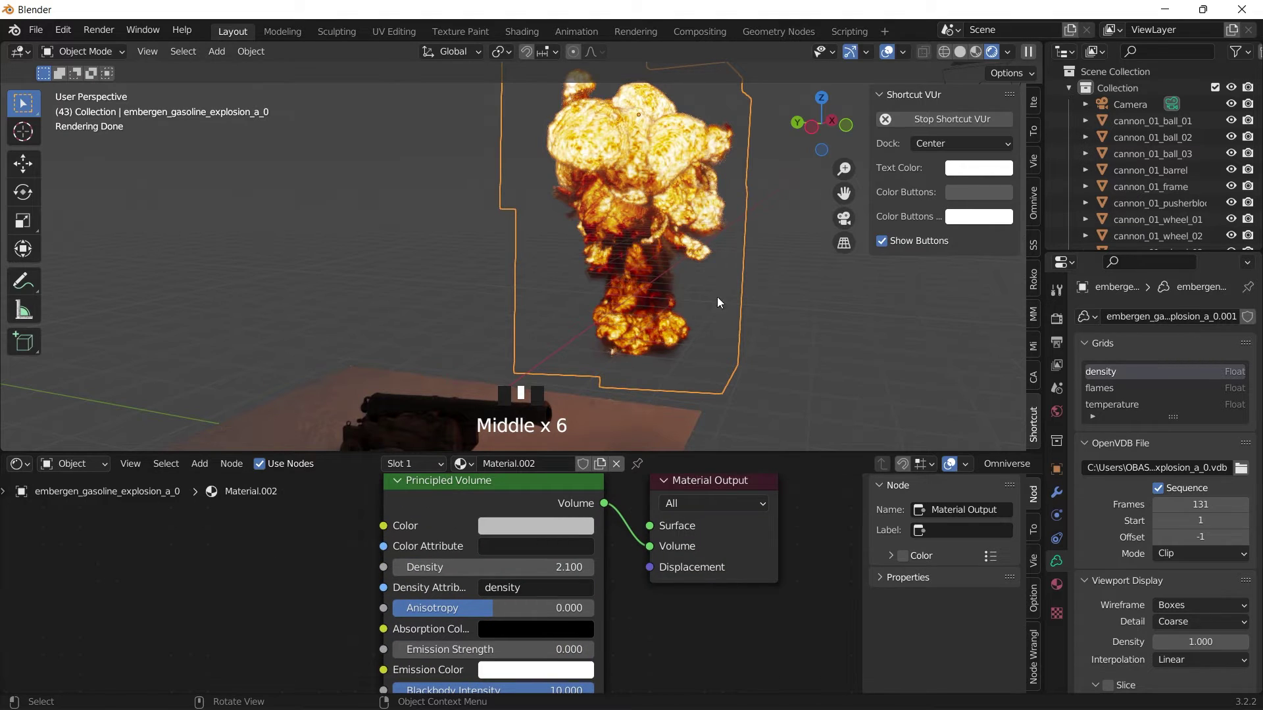
- Switch the node editor area to the Timeline and preview the explosion animation, leaving the playhead at frame 117
click(20, 464)
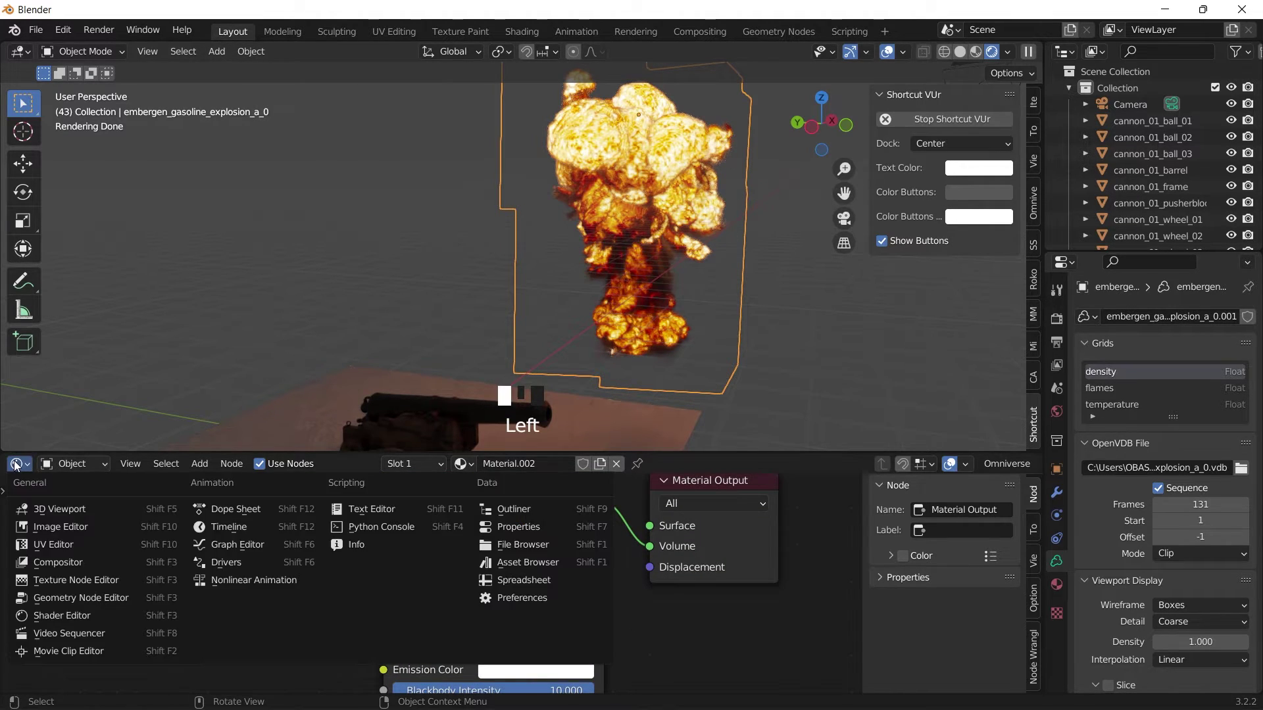
click(246, 528)
click(52, 488)
key(space)
key(space)
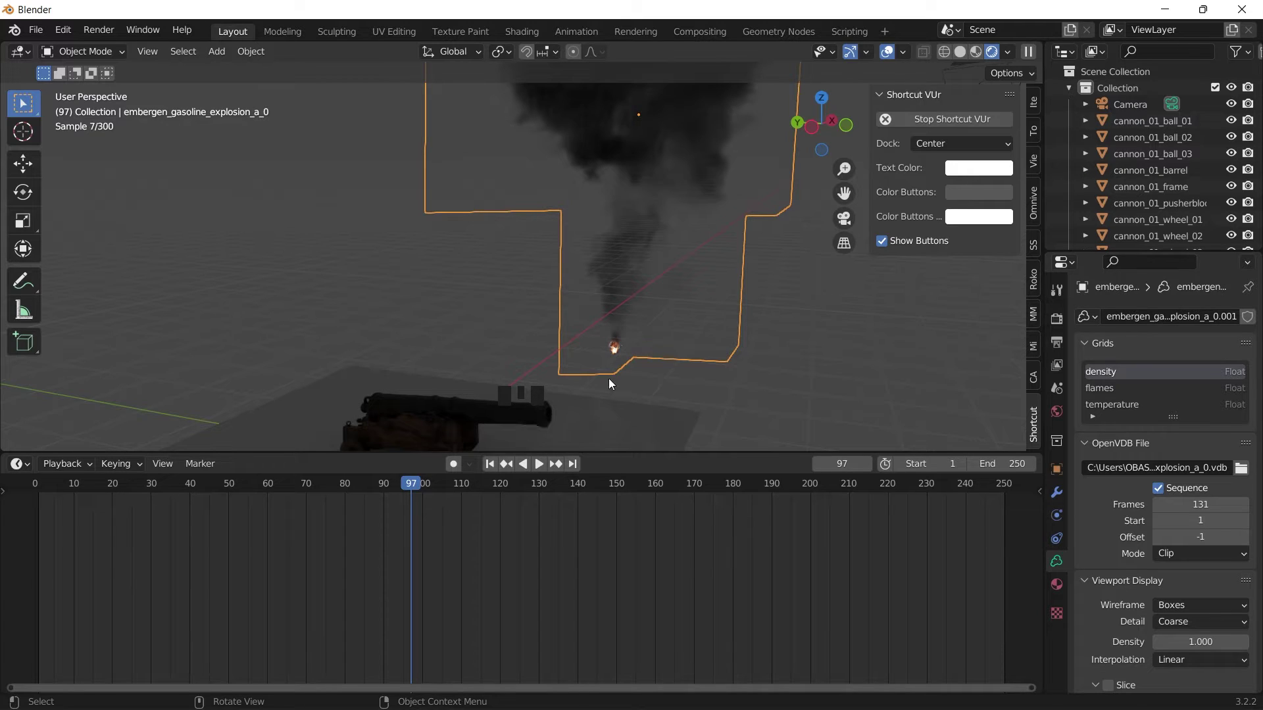
drag(393, 489, 85, 487)
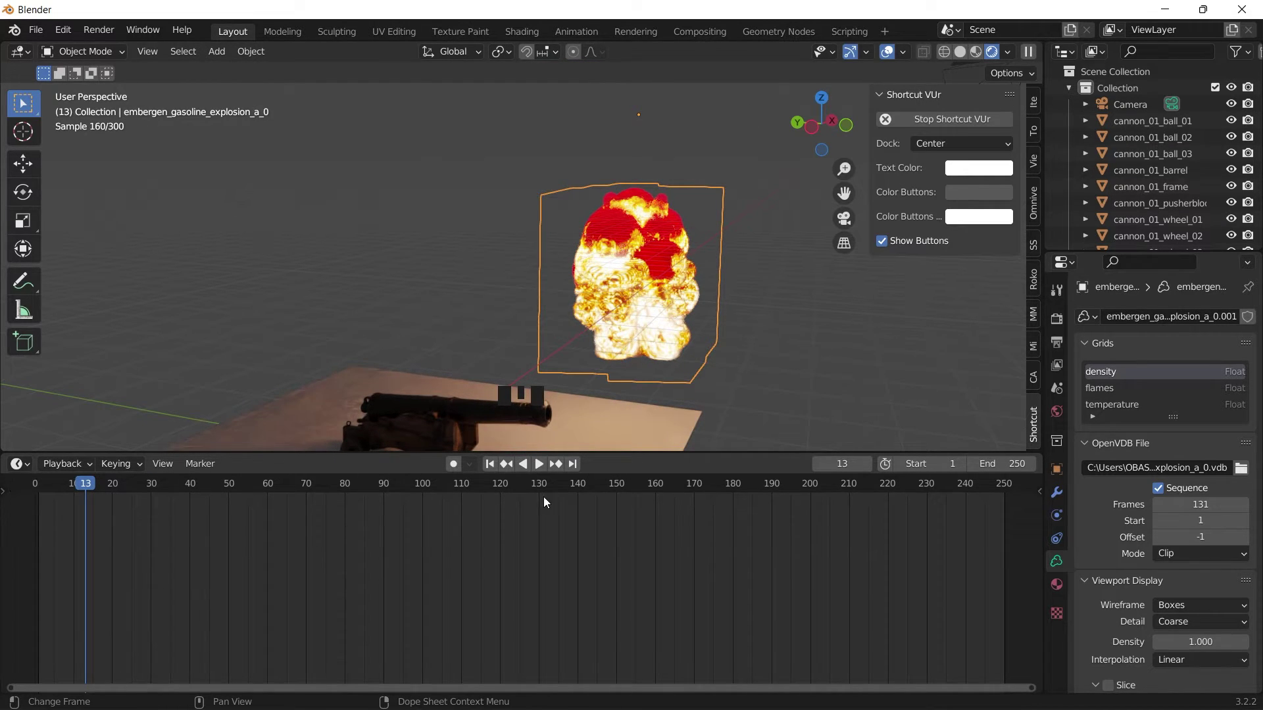
click(538, 464)
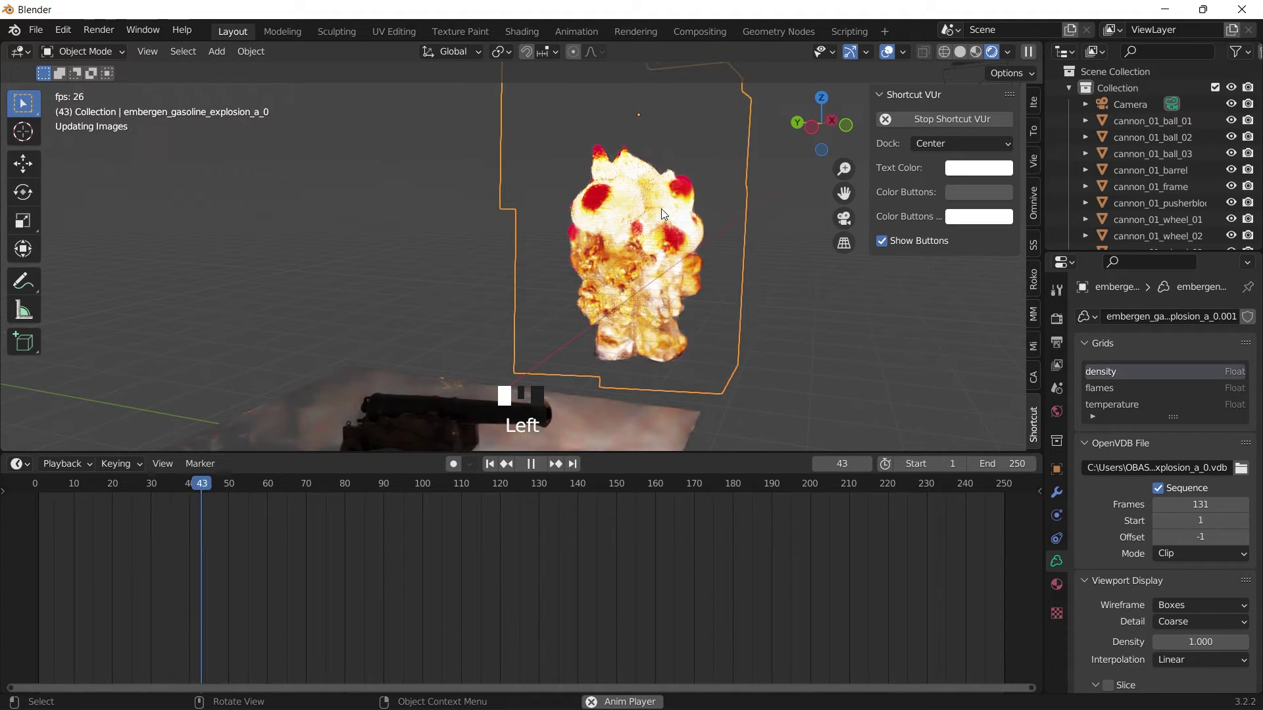
key(space)
click(53, 483)
drag(132, 485, 488, 485)
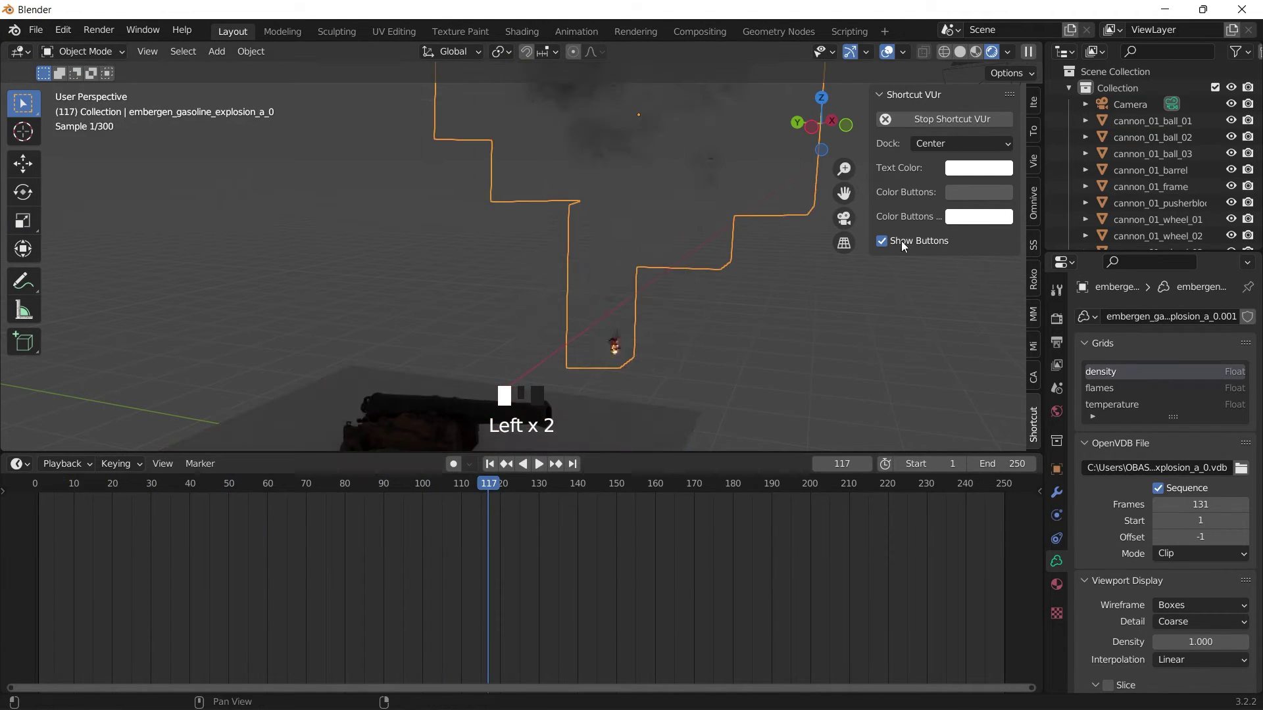
- Rotate the explosion volume onto its side and move it down in front of the cannon
drag(844, 169, 843, 217)
drag(844, 193, 858, 134)
click(24, 192)
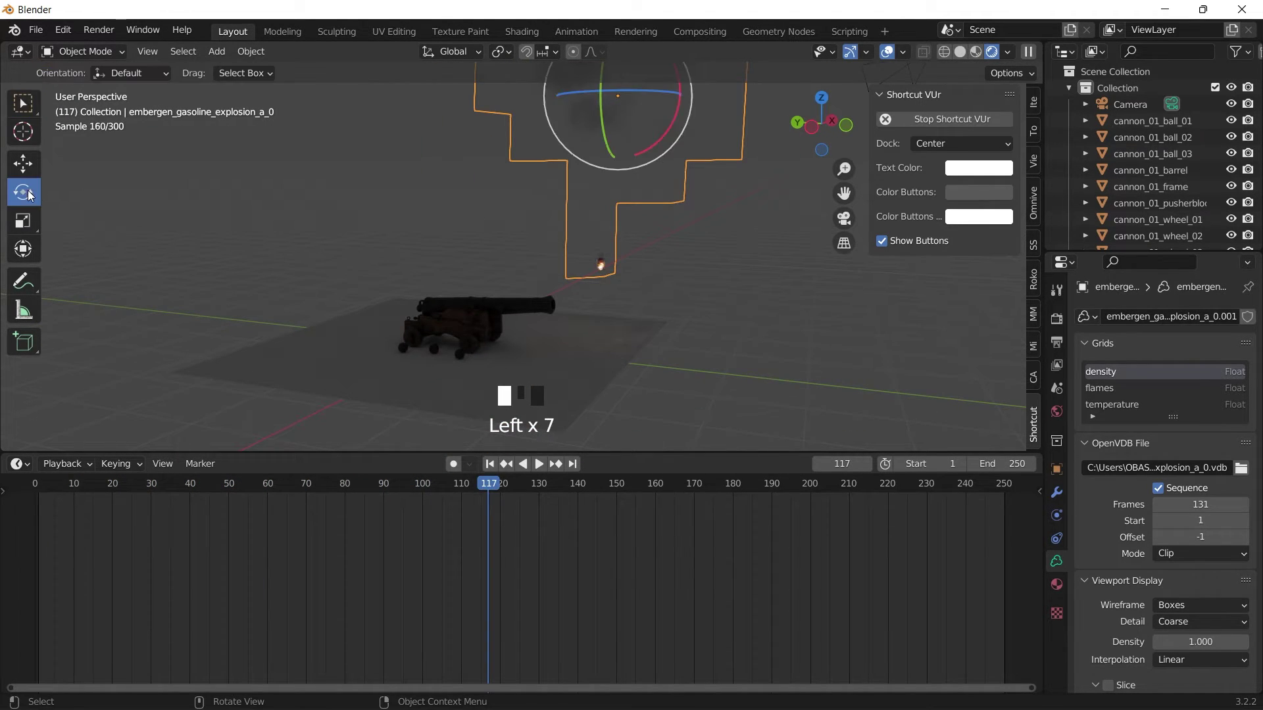
key(x)
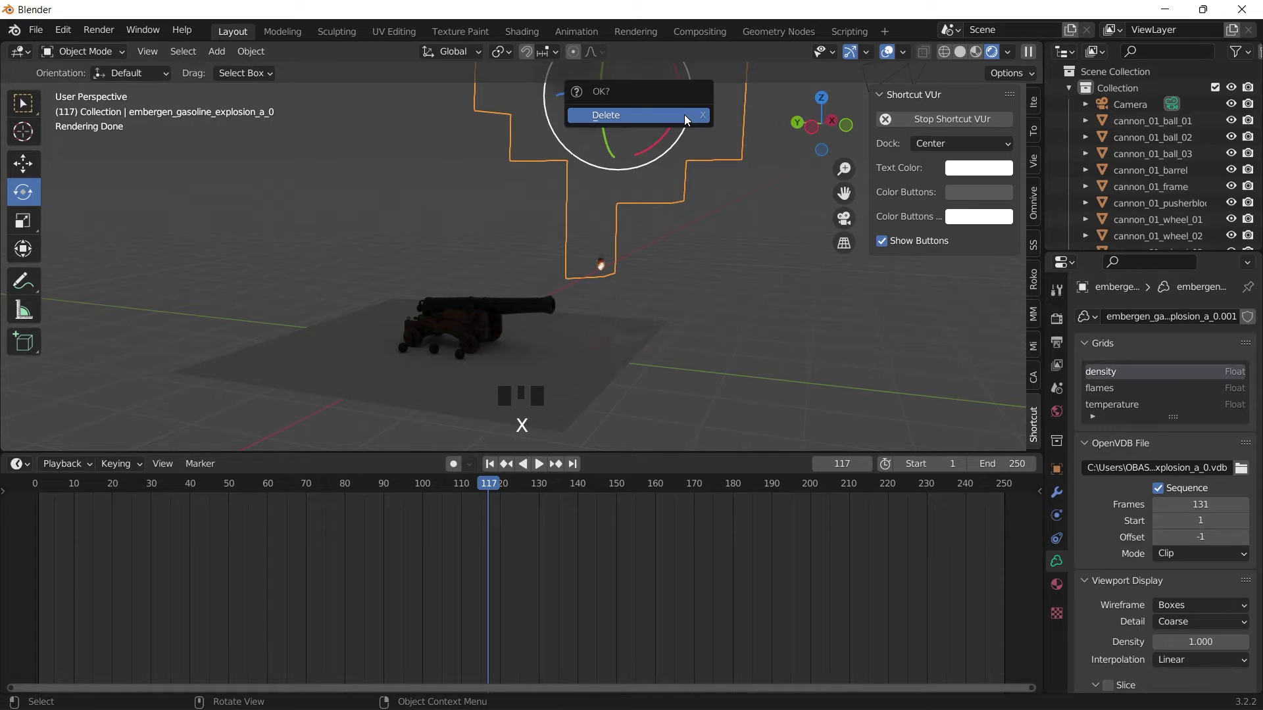
key(g)
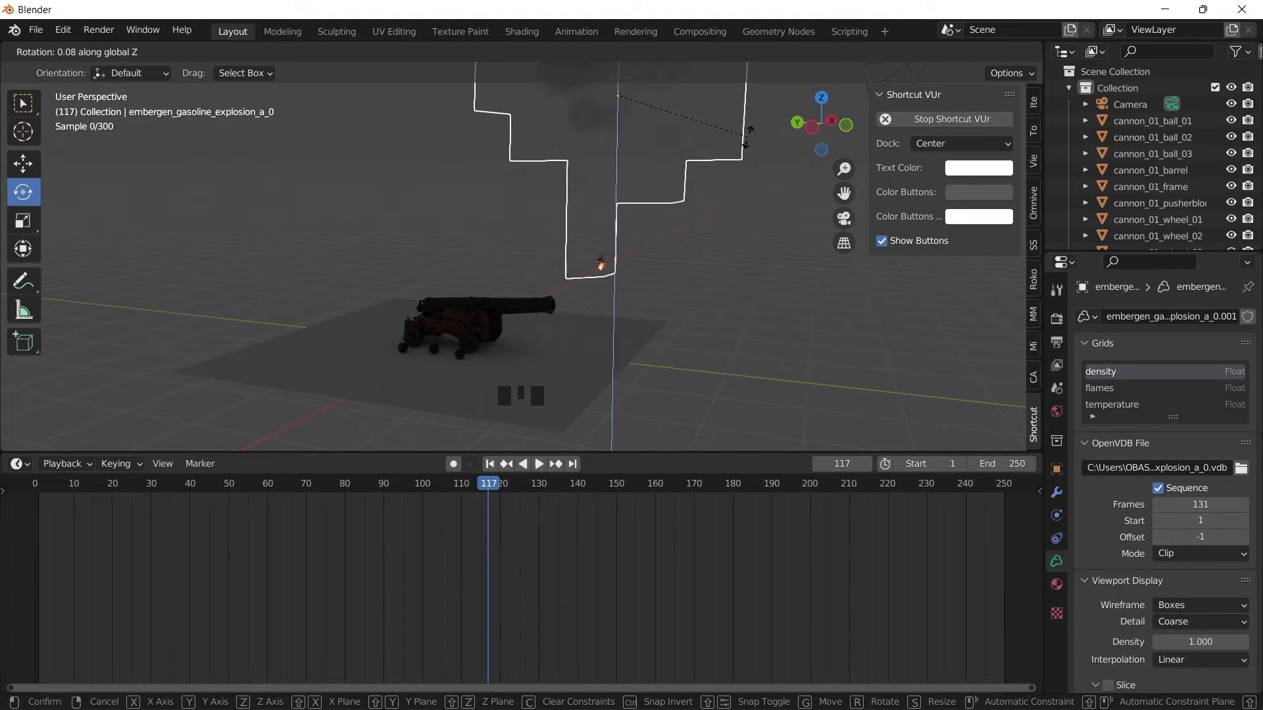
click(712, 389)
scroll(712, 389, up, 4)
drag(811, 148, 634, 322)
scroll(634, 322, down, 4)
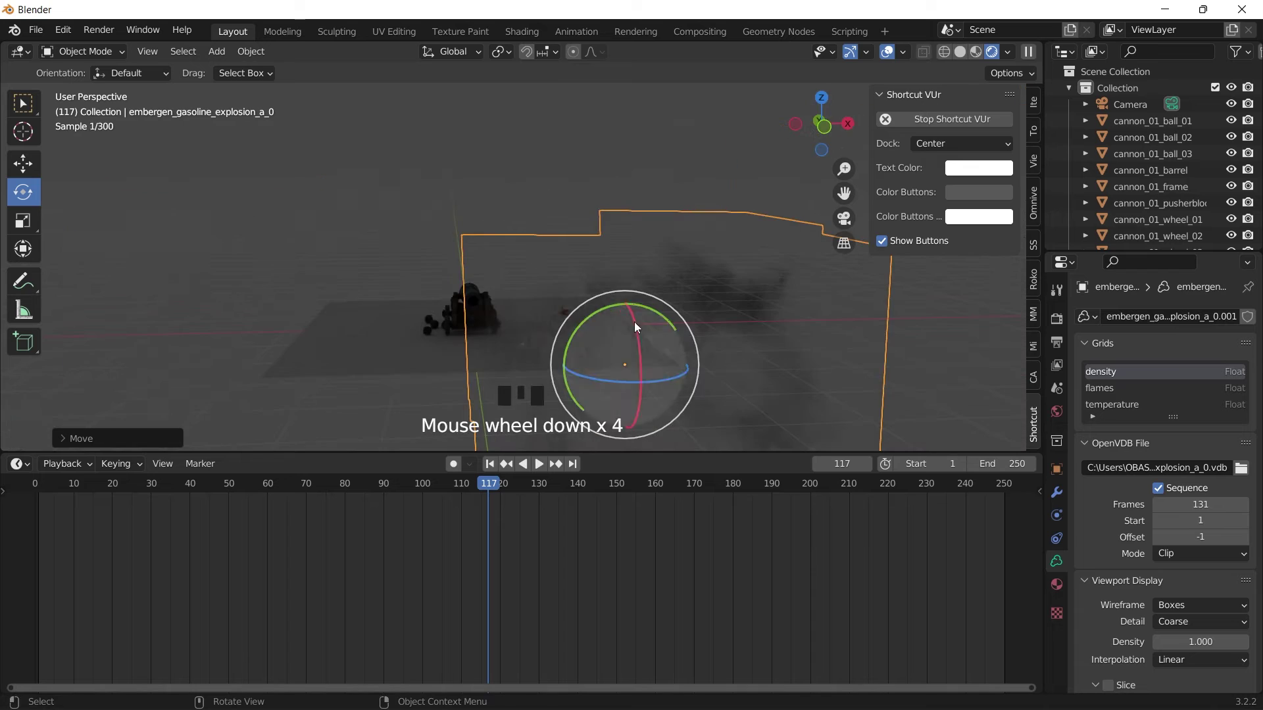
- Move the explosion volume so its base meets the cannon's muzzle, and set the playhead to frame 42
click(23, 164)
drag(835, 129, 914, 138)
drag(722, 311, 754, 309)
drag(290, 490, 197, 493)
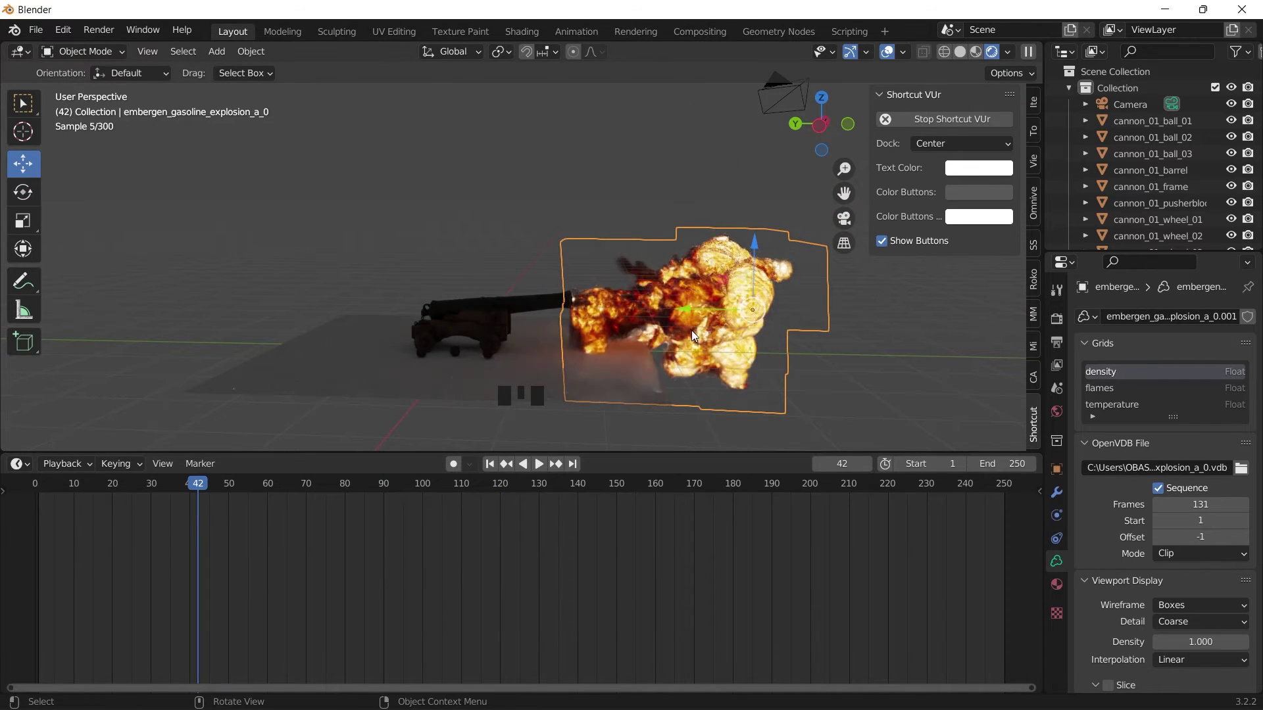
- Tilt and reposition the explosion volume to follow the barrel's angle, and set the playhead to frame 5
click(23, 192)
drag(812, 276, 799, 260)
key(g)
click(753, 286)
click(146, 487)
drag(146, 487, 33, 508)
click(54, 487)
scroll(296, 361, up, 4)
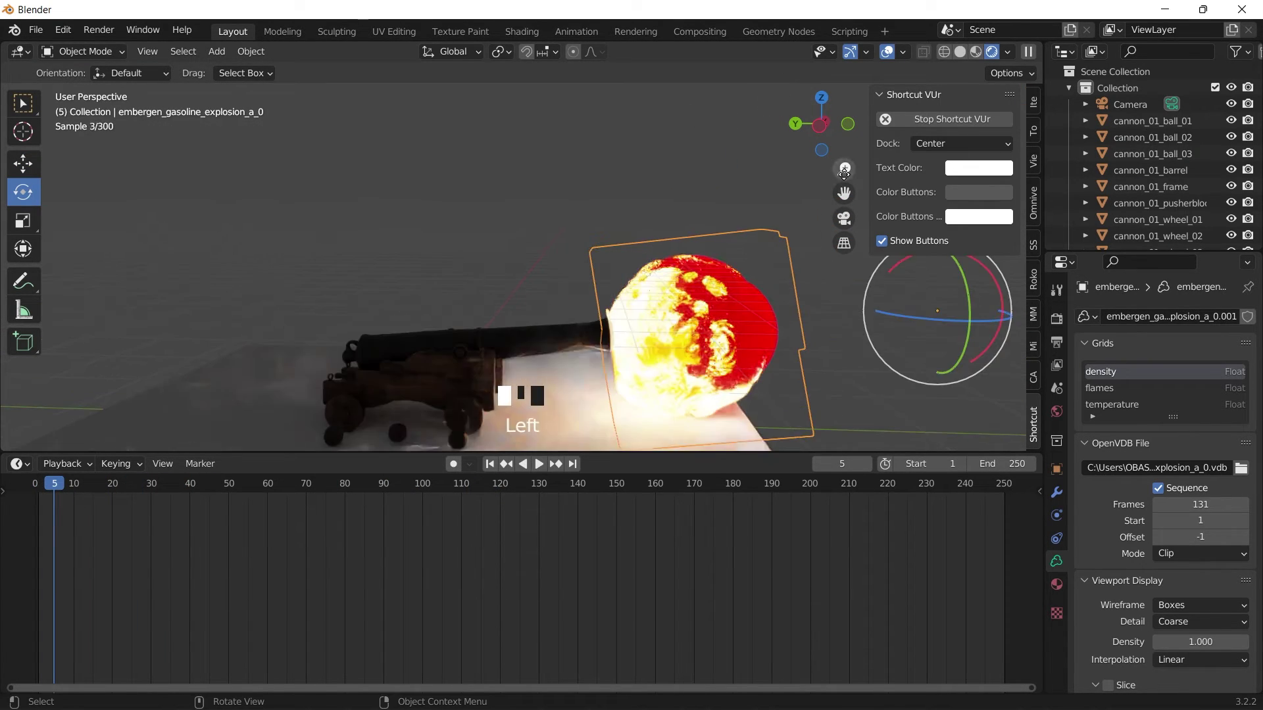
scroll(329, 342, down, 4)
- Add an area light above the cannon and scale it up
key(shift+a)
mouse_move(342, 491)
click(421, 541)
scroll(503, 276, down, 4)
key(s)
click(592, 276)
- Set the area light's power to 6000 W and reduce it to soften the scene lighting
click(1188, 426)
text(6000)
click(1133, 432)
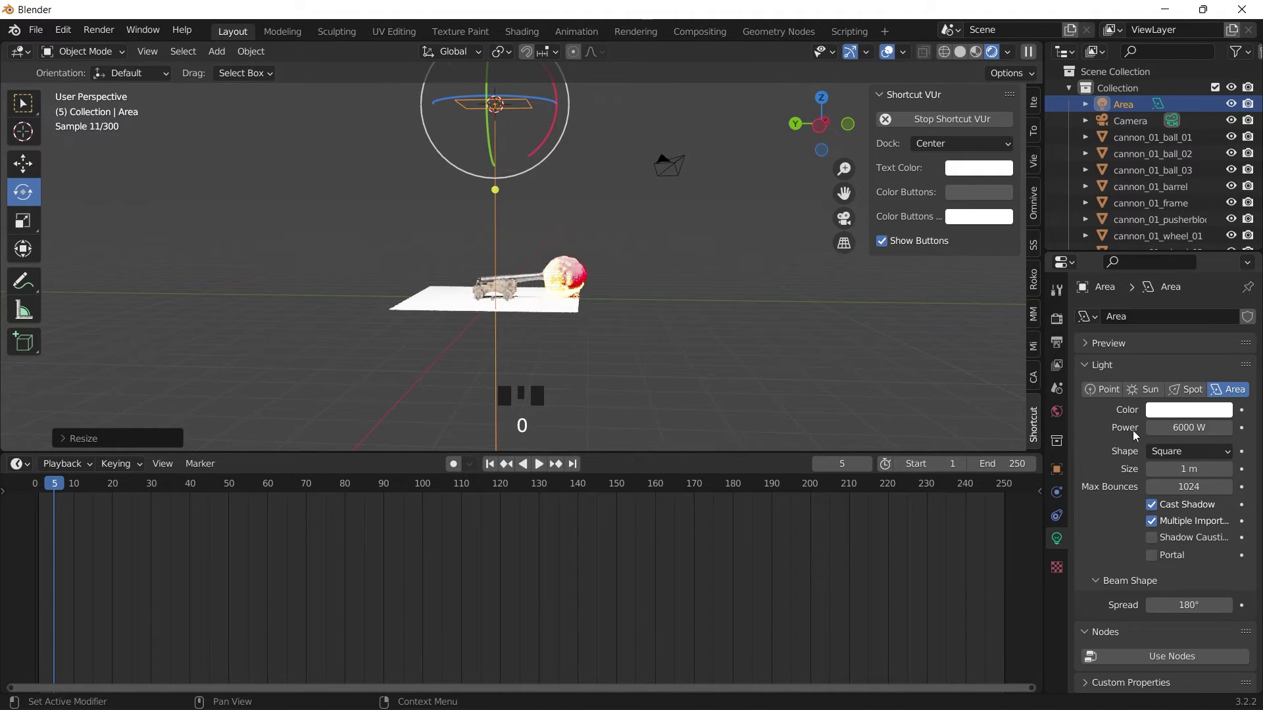
click(1120, 431)
drag(1189, 427, 1111, 427)
drag(488, 141, 496, 178)
- Advance the animation to frame 56 and nudge the explosion volume into line with the cannon's muzzle
scroll(473, 316, up, 6)
key(space)
key(space)
click(433, 346)
key(g)
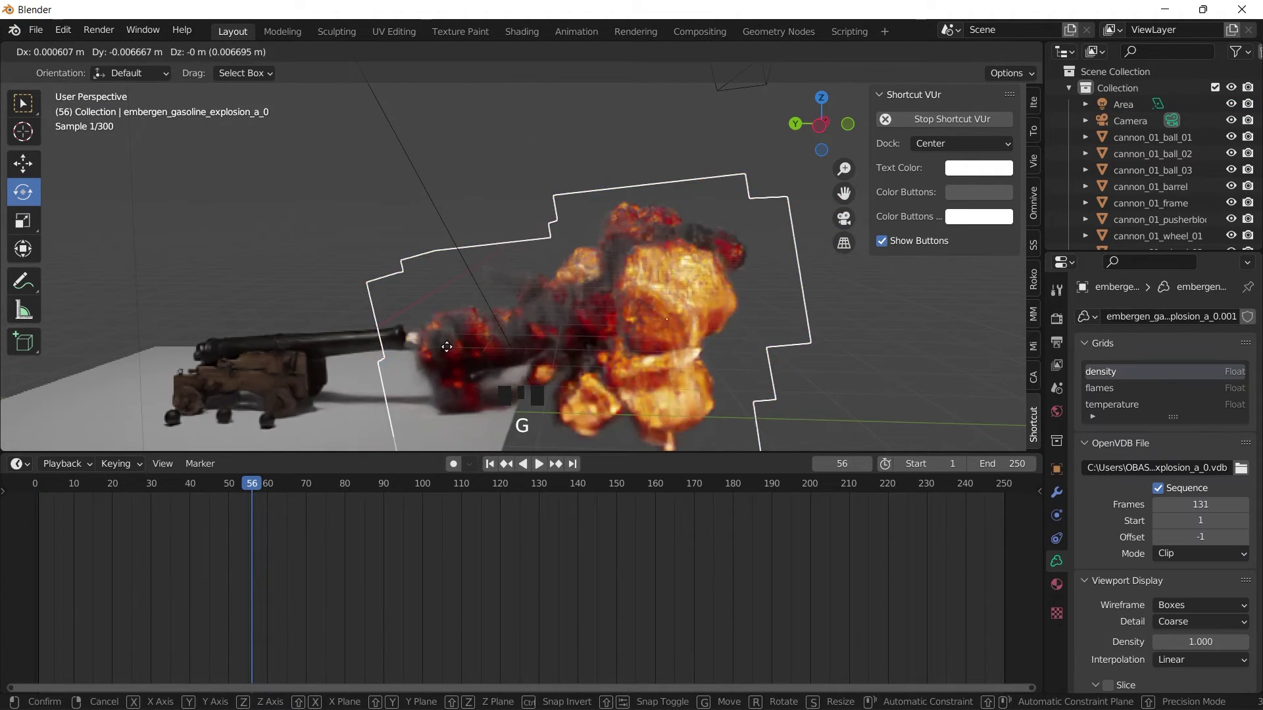
click(545, 453)
- Enlarge the 3D viewport and, with the camera locked to the view, reframe the cannon and its explosion
drag(544, 452, 546, 545)
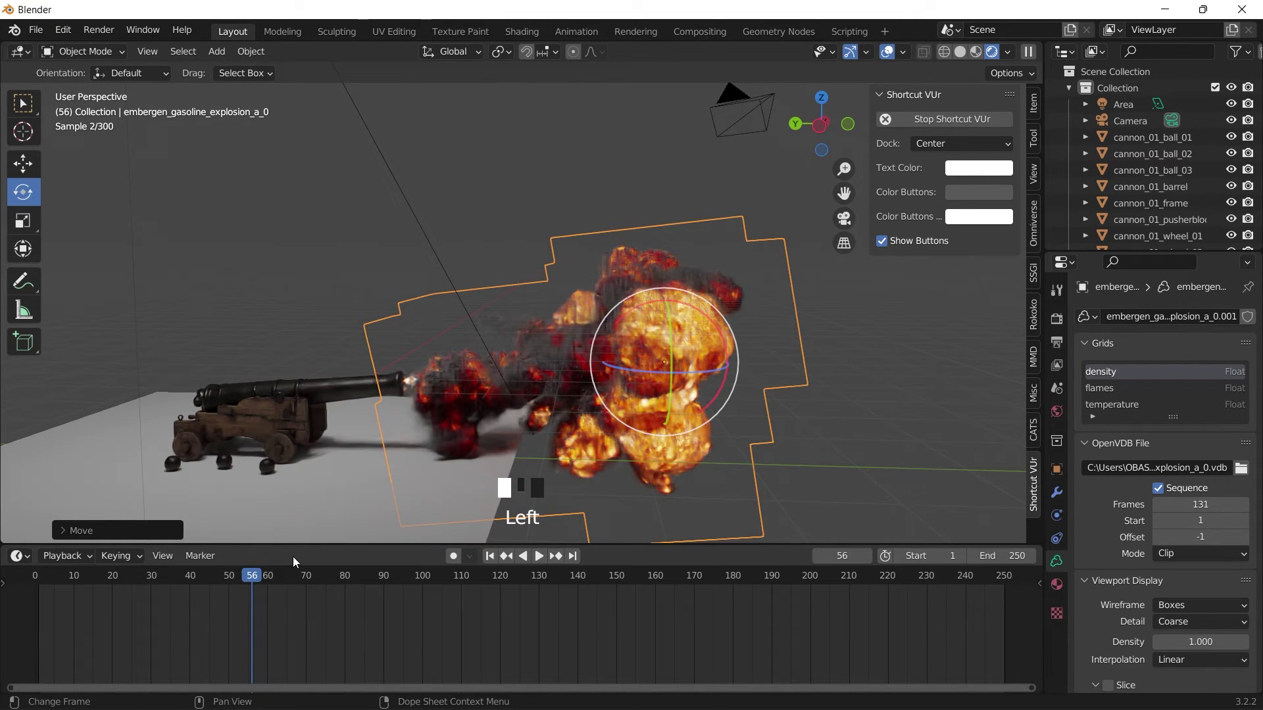
click(918, 417)
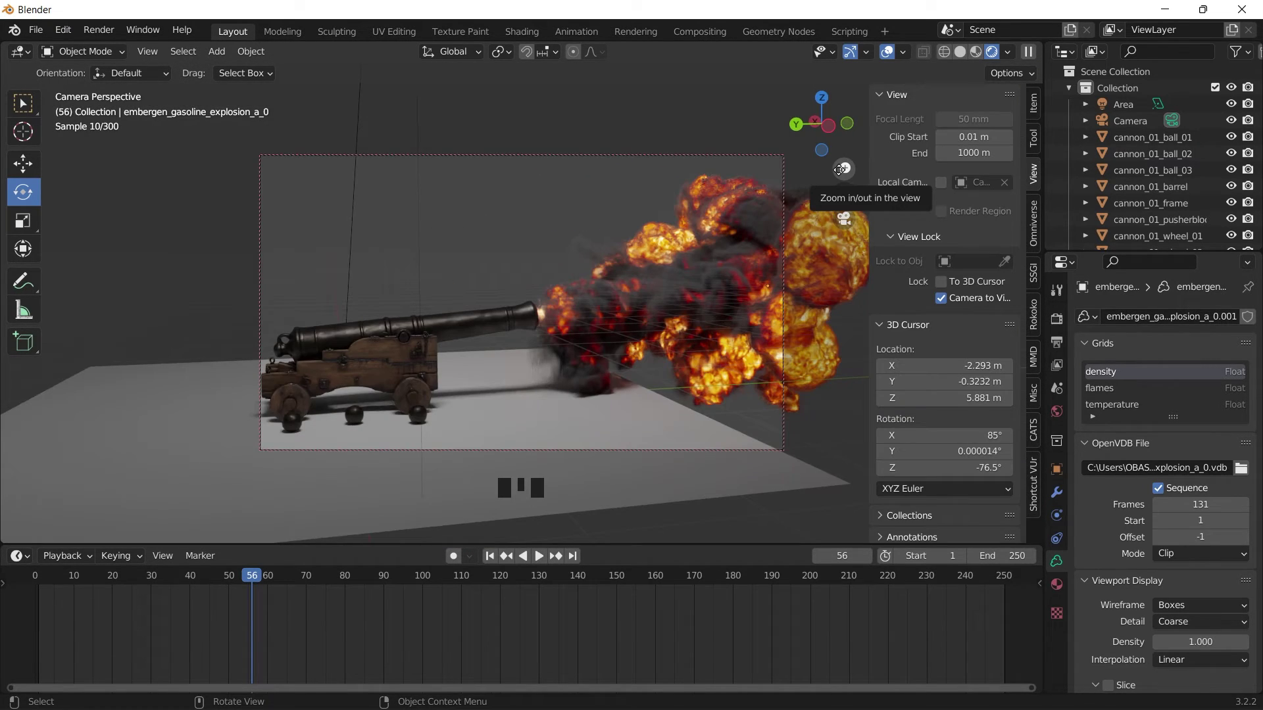
drag(844, 168, 830, 199)
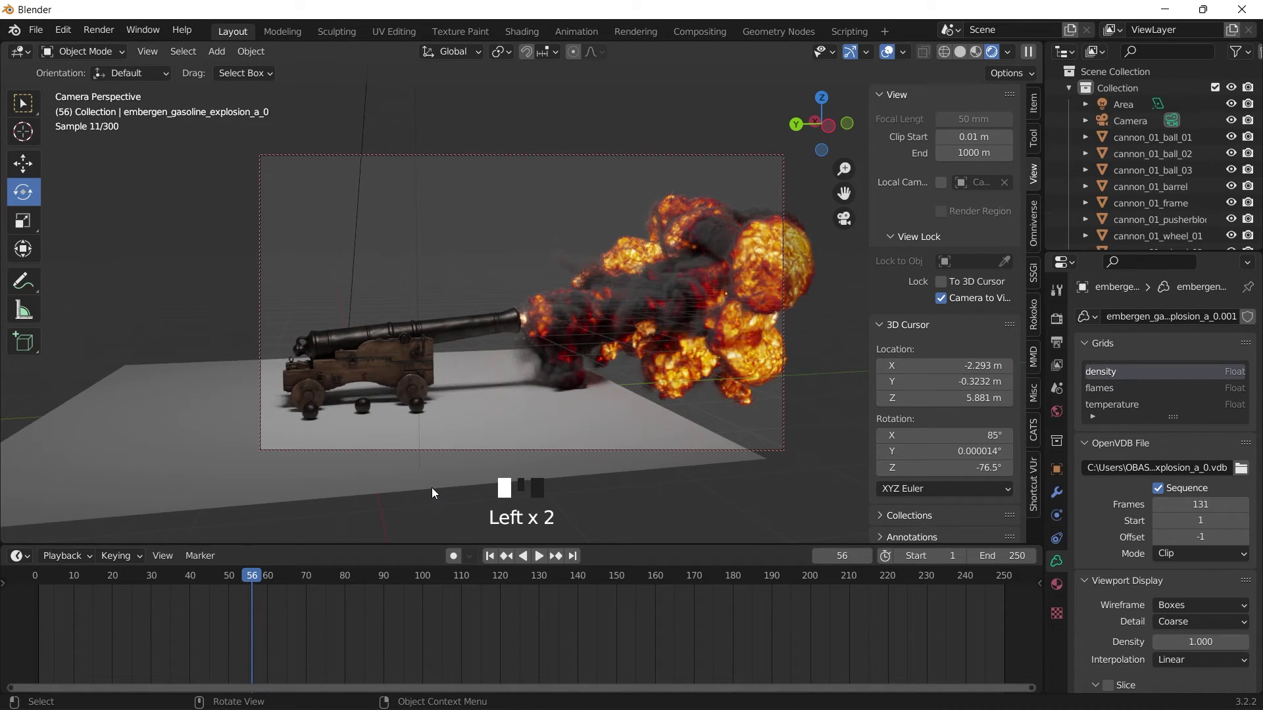
key(KP_0)
- Play the cannon explosion animation from frame 2 in a side view outside the camera
drag(806, 146, 841, 203)
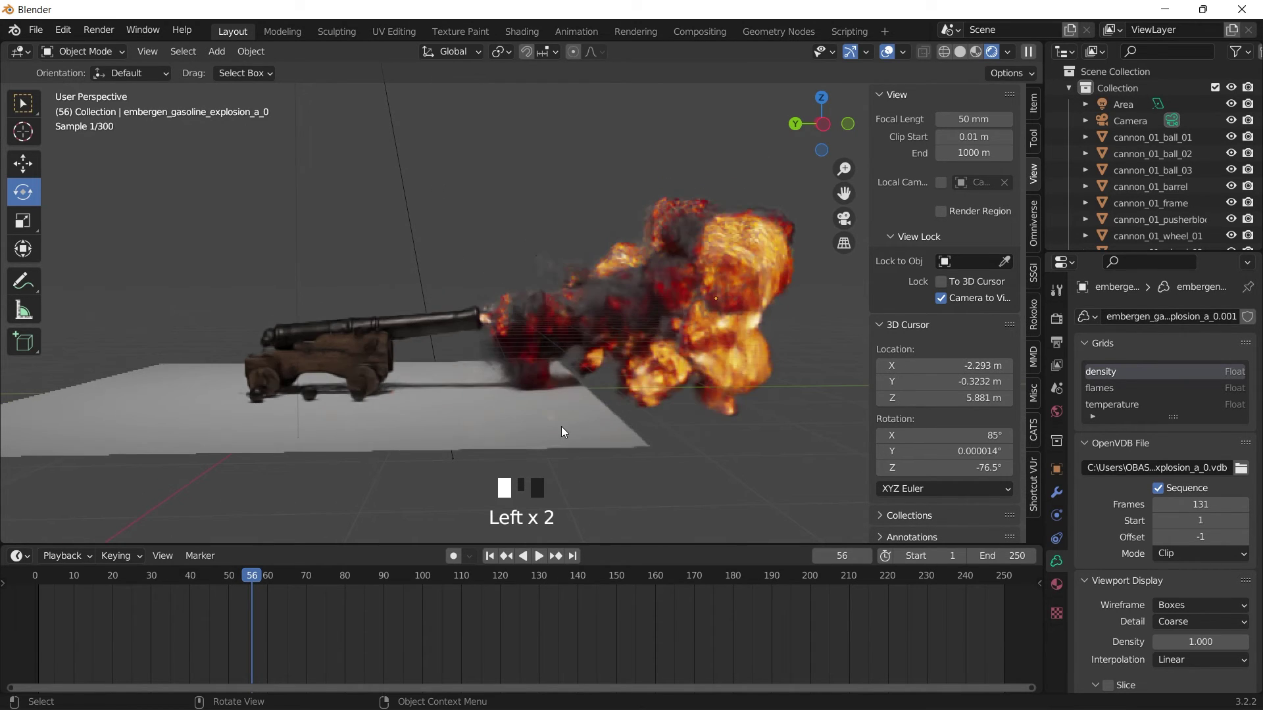
drag(252, 577, 50, 576)
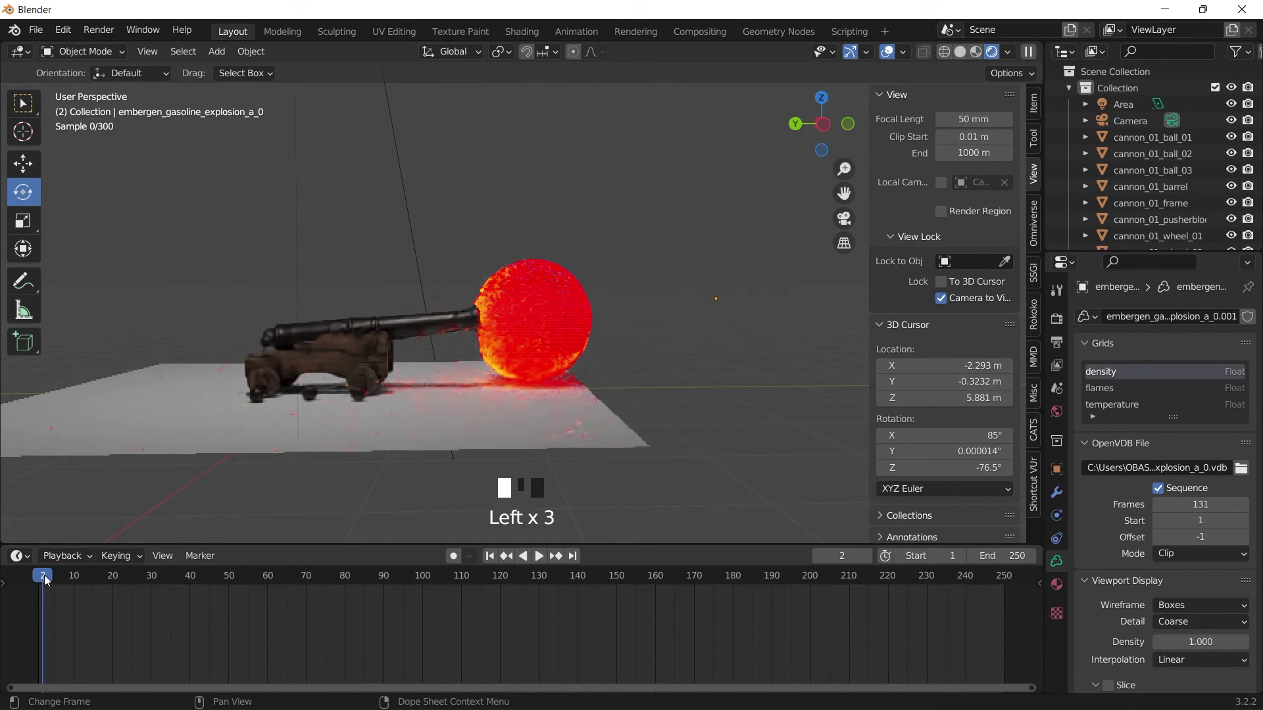
key(space)
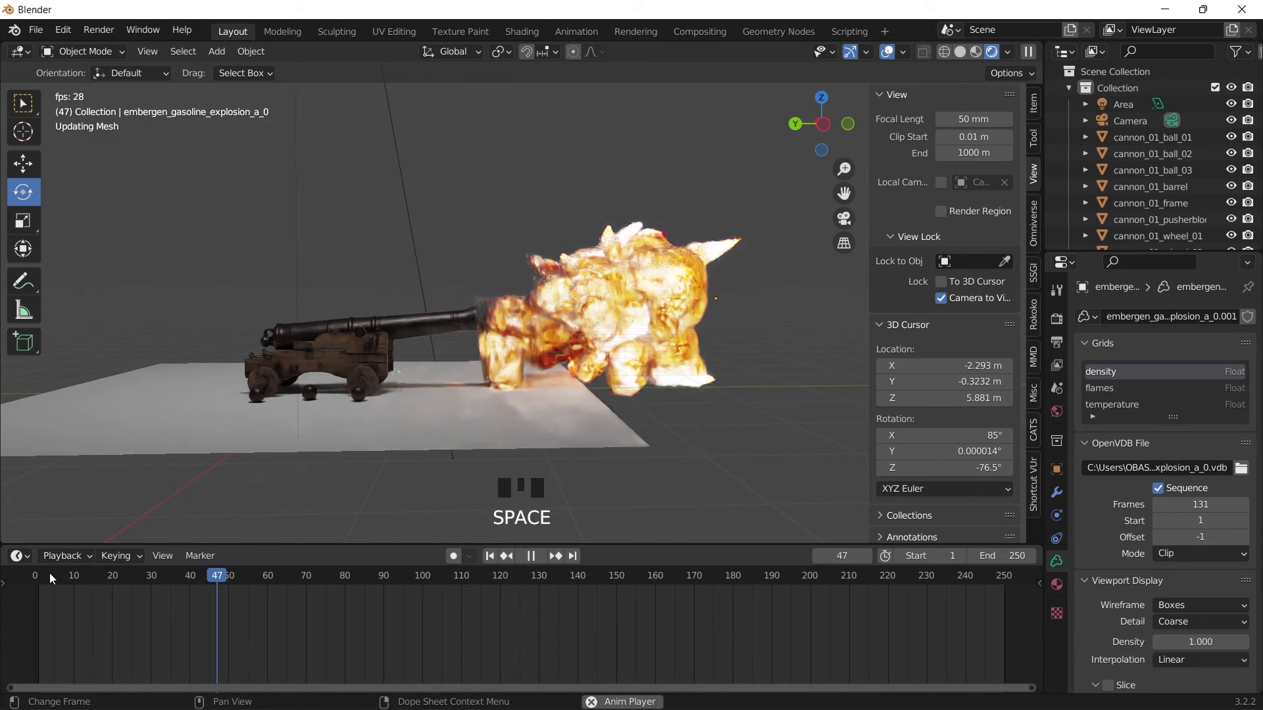